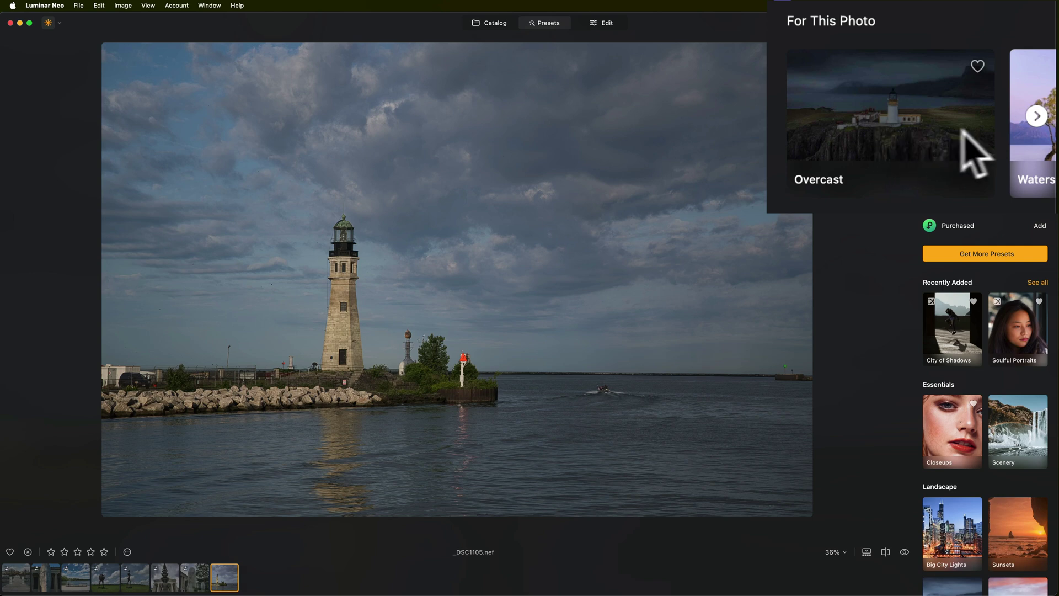
Browse the preset collections recommended for the lighthouse photo and open the Easy Landscapes collection.
click(1032, 118)
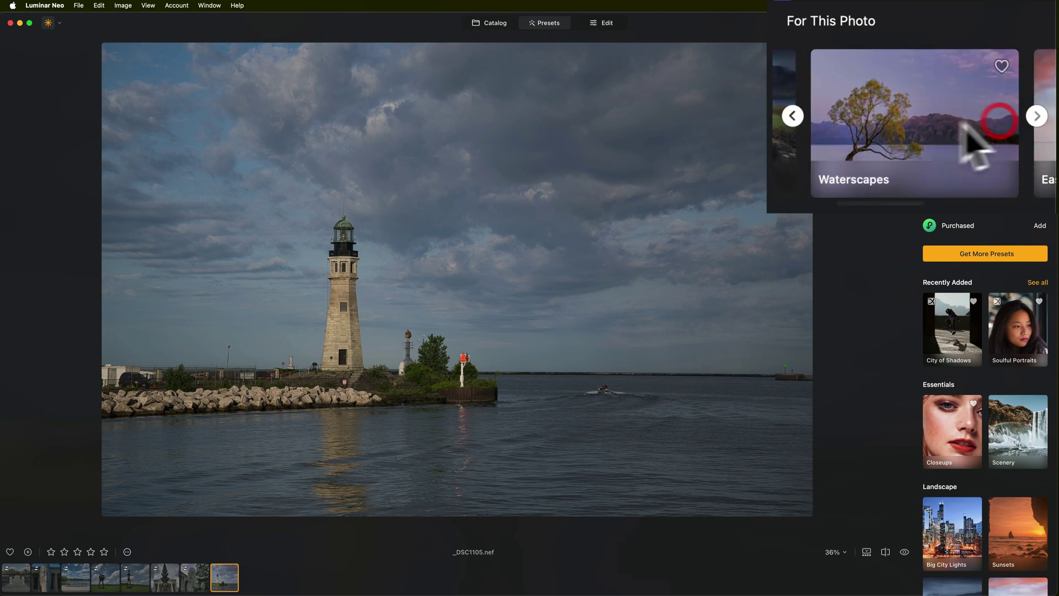
click(1034, 116)
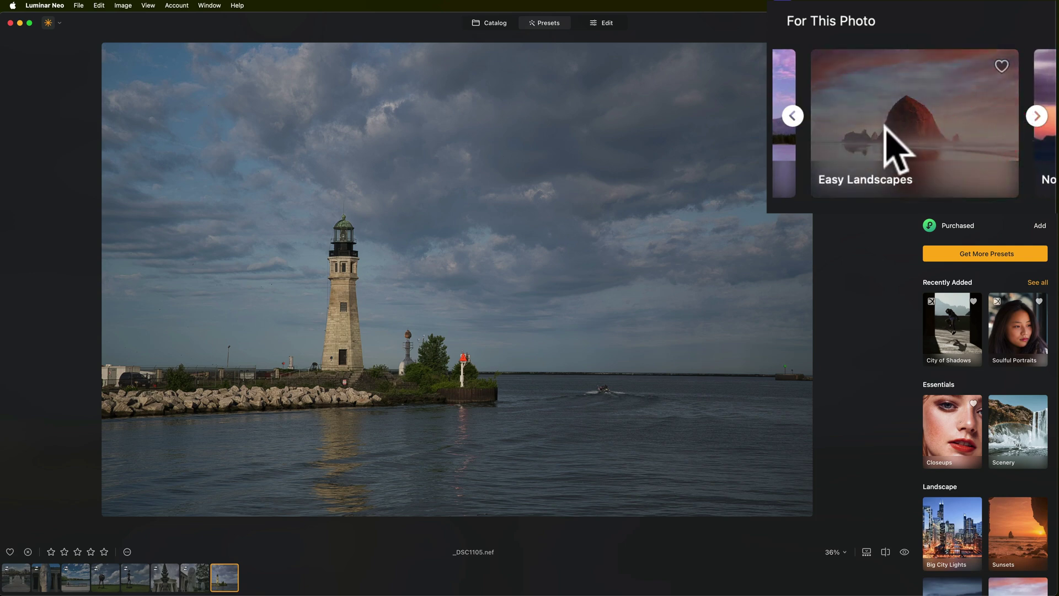
click(884, 126)
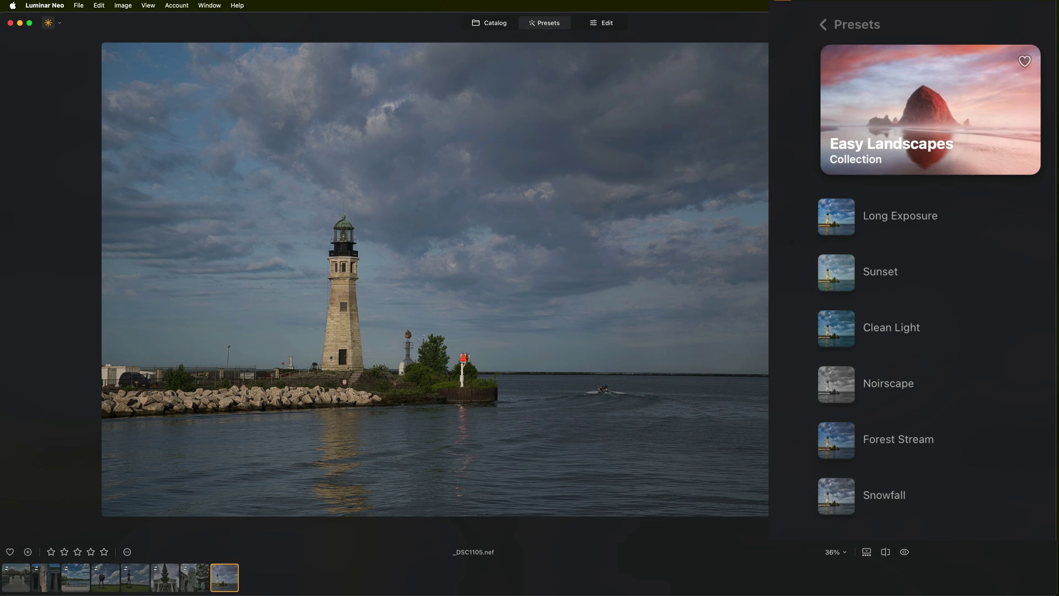
Preview the Easy Landscapes presets from Long Exposure to Snowfall on the lighthouse photo, and return to the presets overview.
click(857, 218)
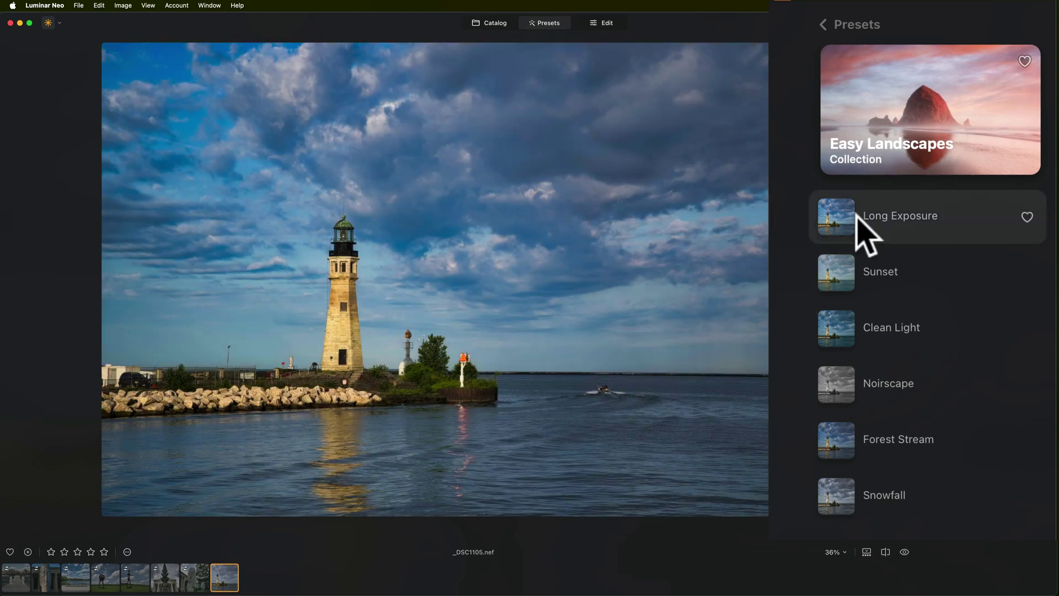
click(838, 263)
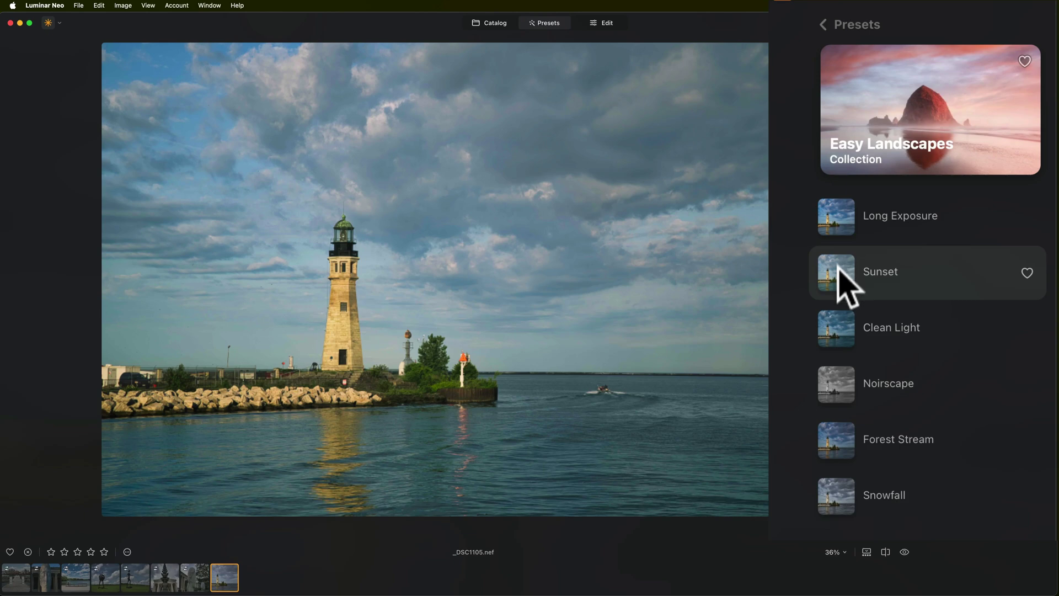
click(841, 330)
click(836, 382)
click(841, 448)
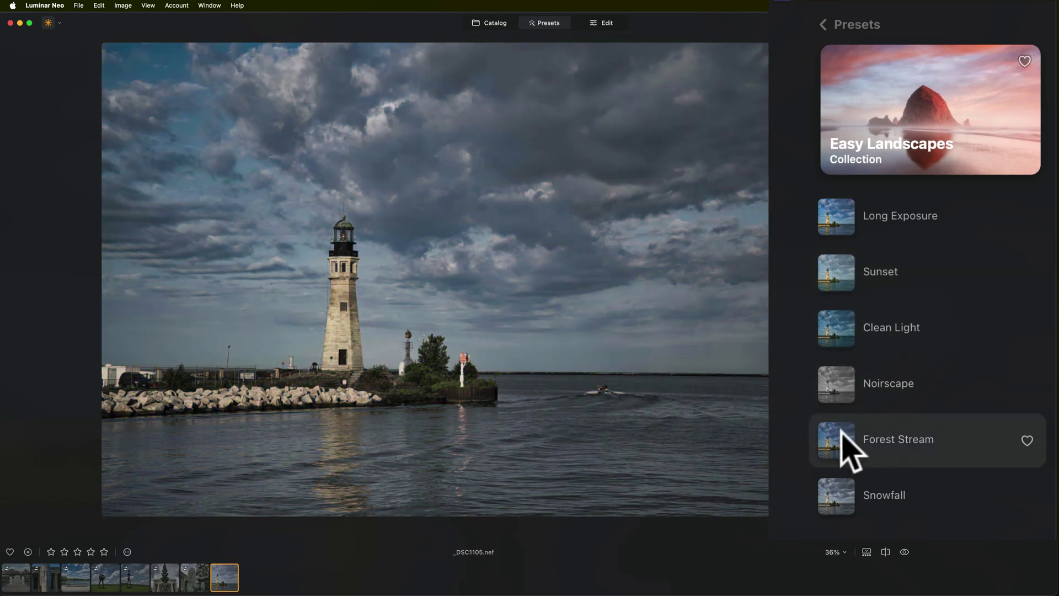
click(842, 489)
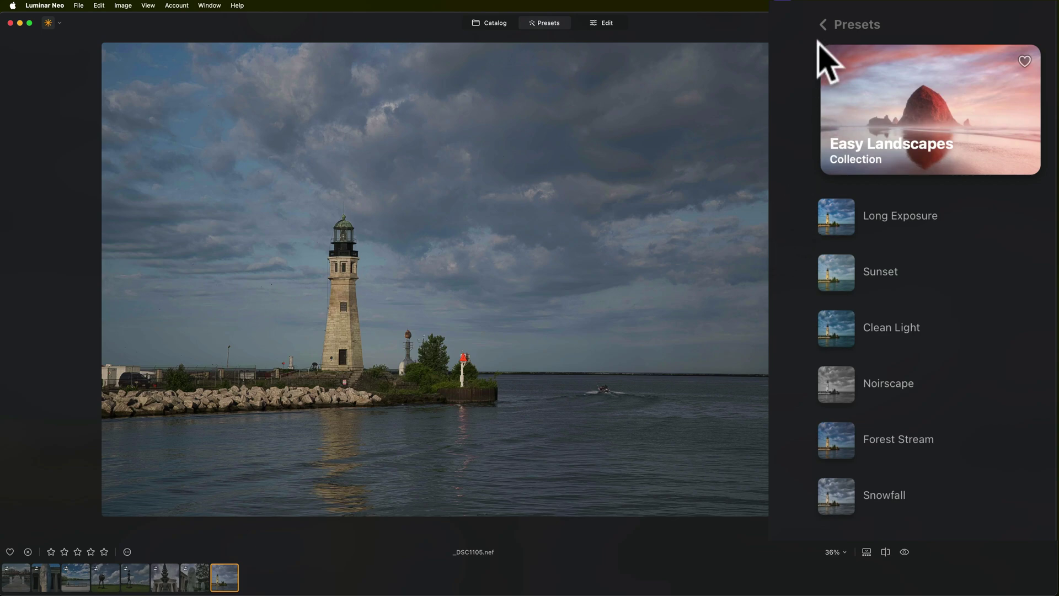
click(824, 25)
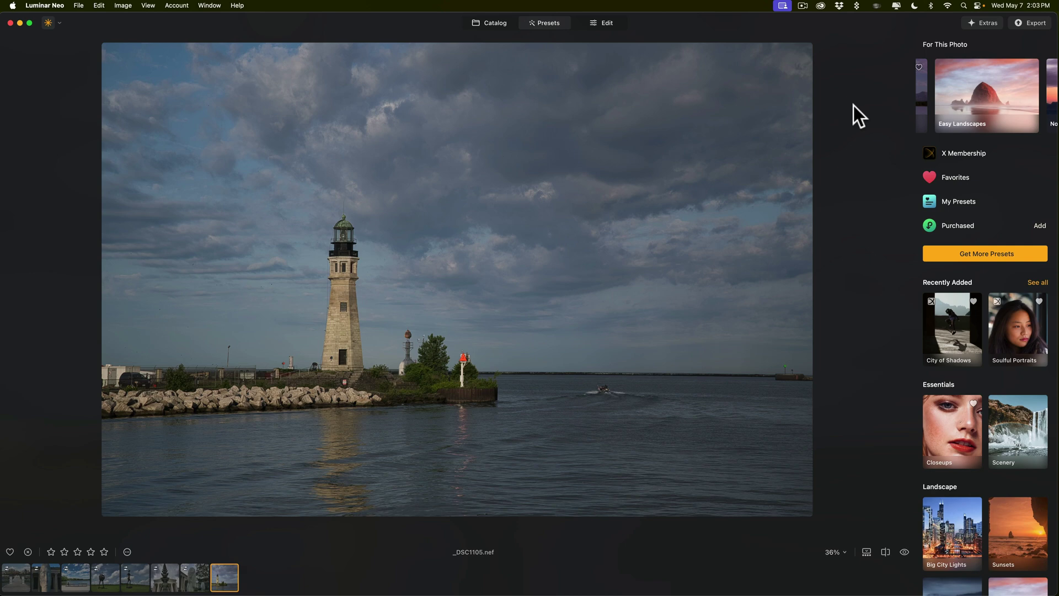
Open the recommended Nordic Summer collection and preview its presets from Blown out Details to Pink Clouds on the lighthouse photo.
click(1045, 94)
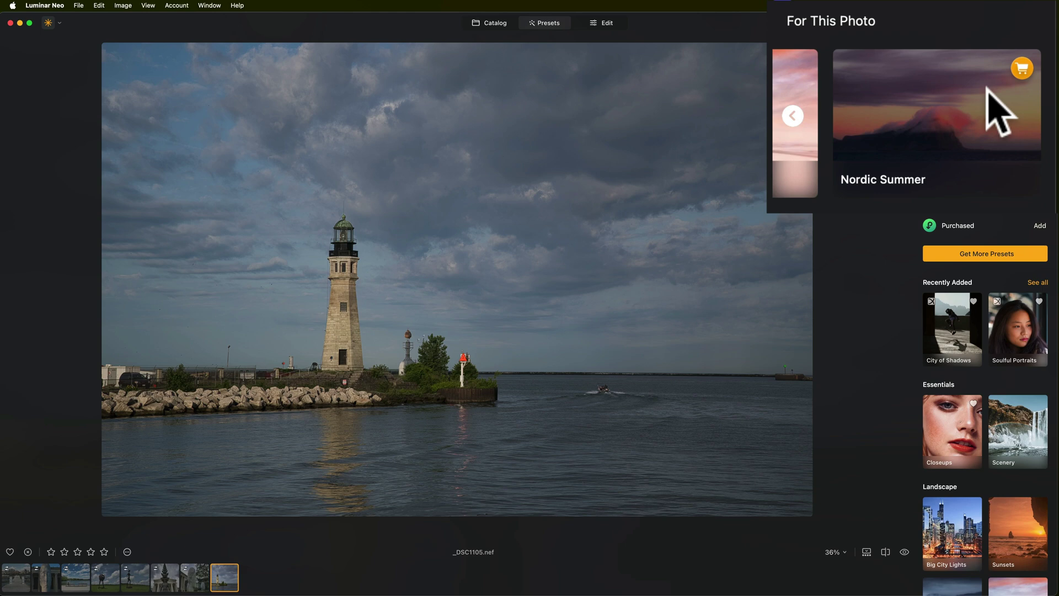
click(936, 126)
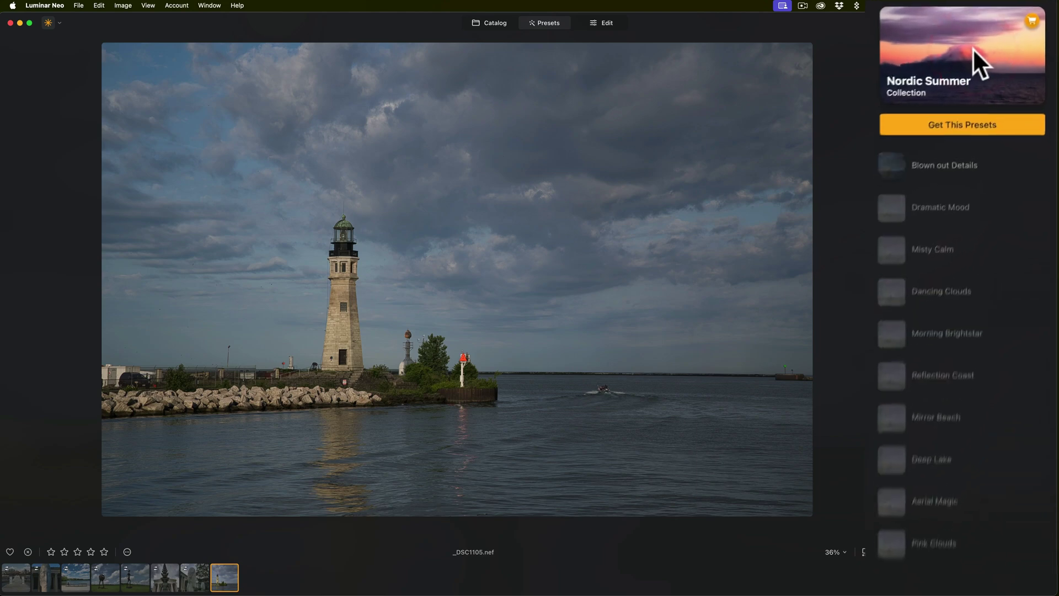
click(886, 166)
click(891, 206)
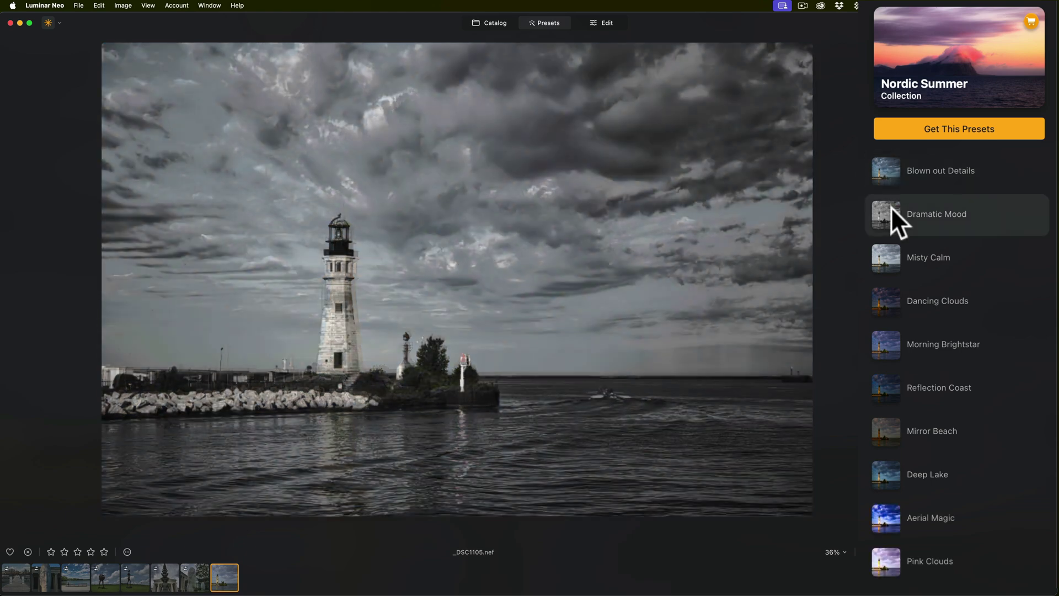
click(889, 253)
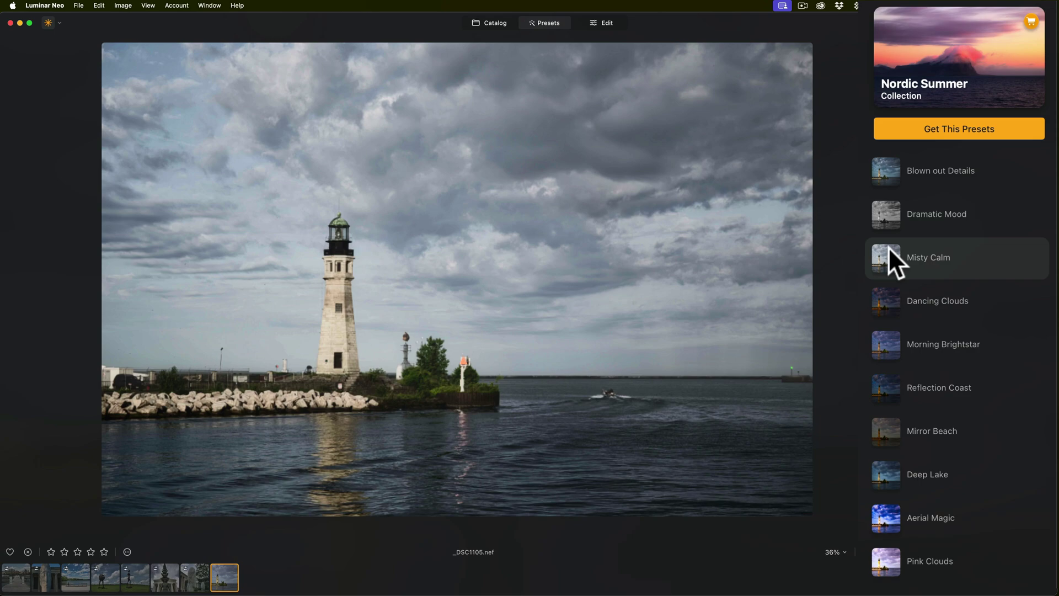
click(893, 286)
click(898, 334)
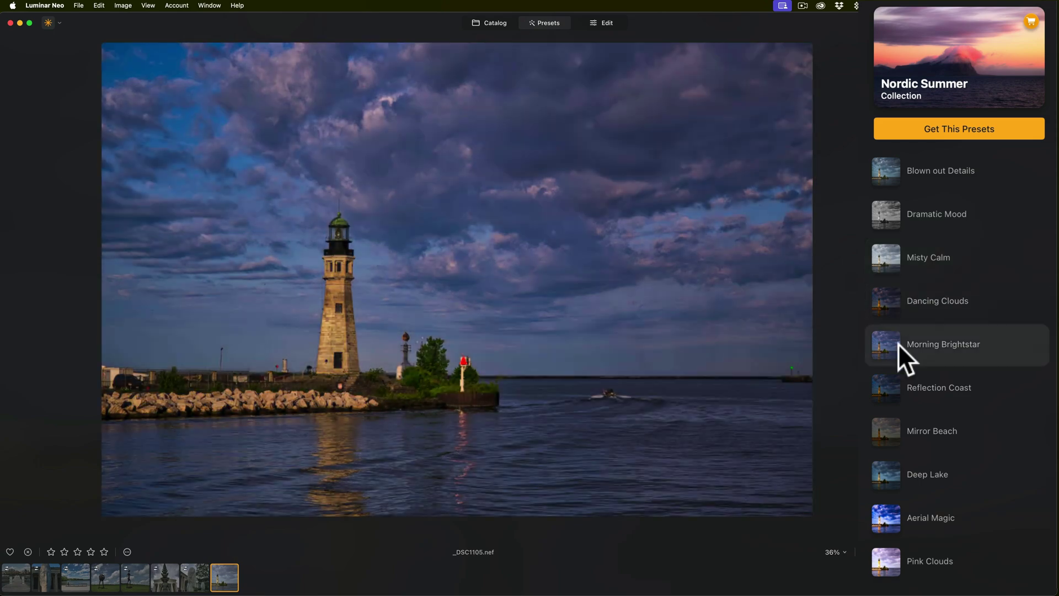
click(902, 378)
click(904, 438)
click(902, 472)
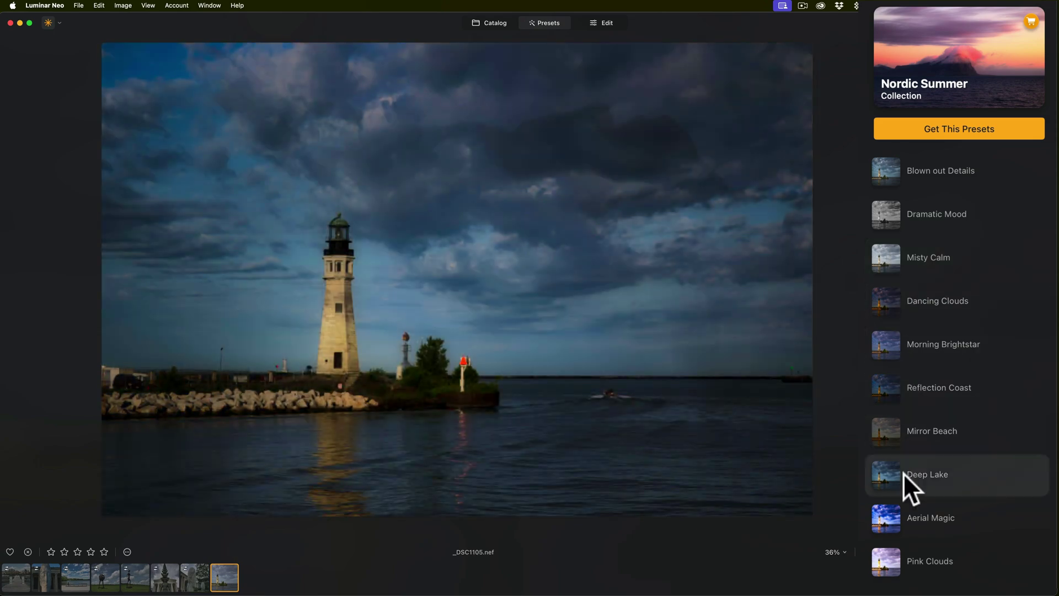
click(895, 503)
click(901, 552)
click(897, 466)
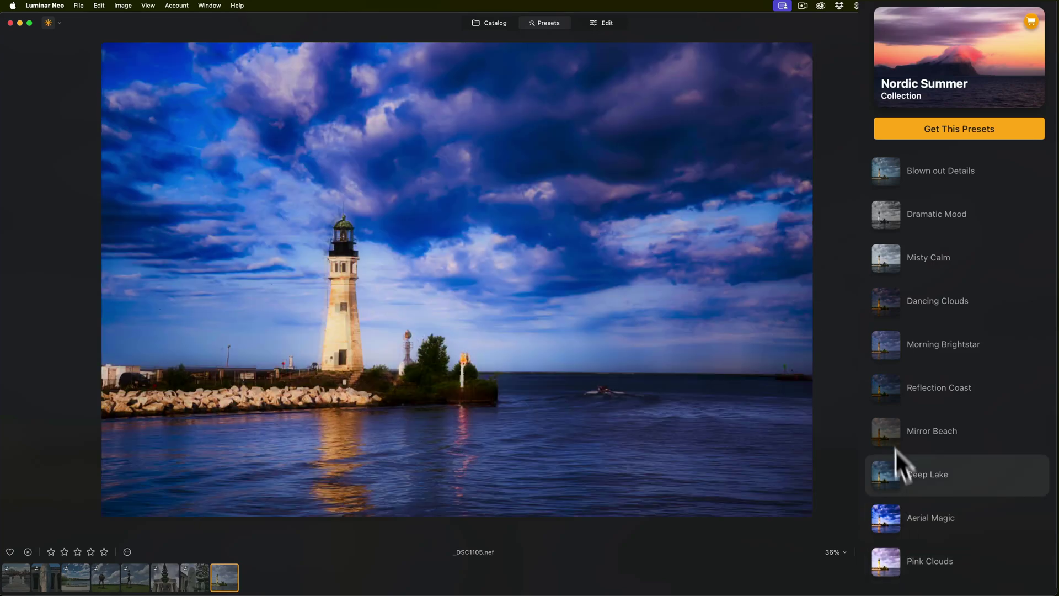
click(870, 181)
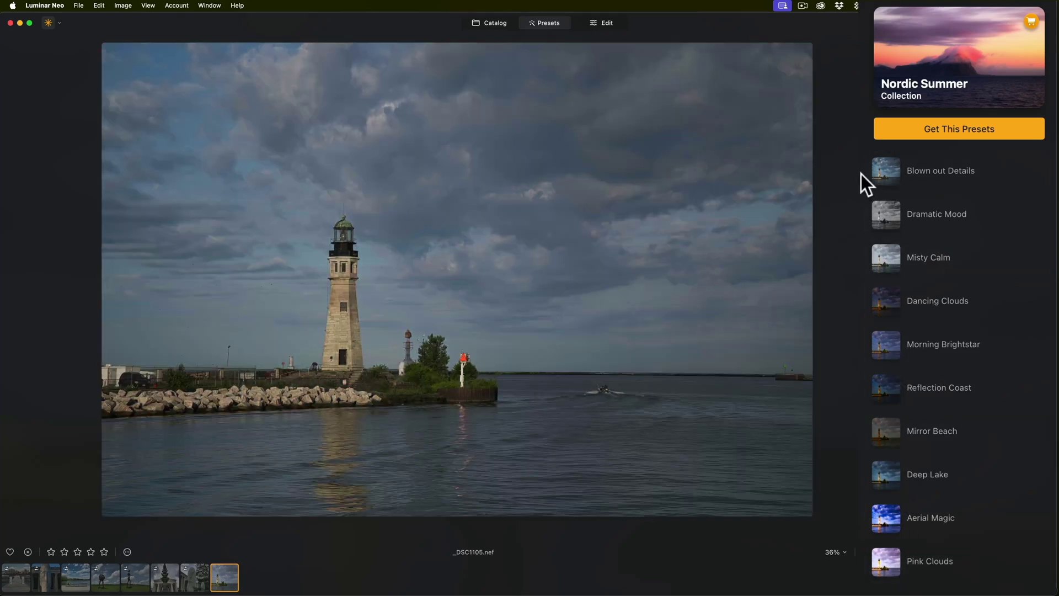
click(868, 184)
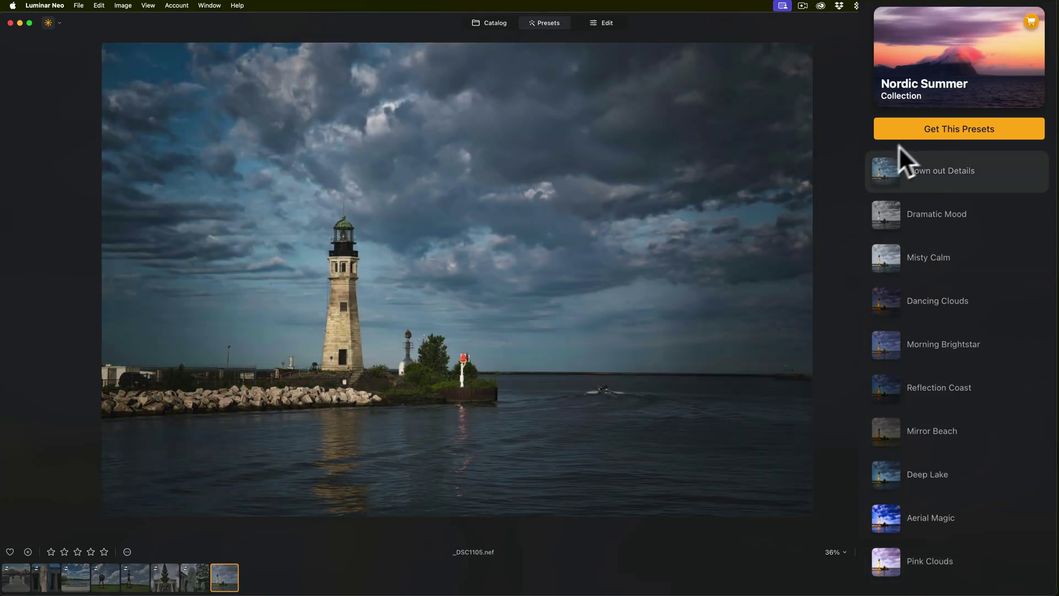
View the Nordic Summer store page, compare the before and after of two more sample images, and close it.
click(960, 128)
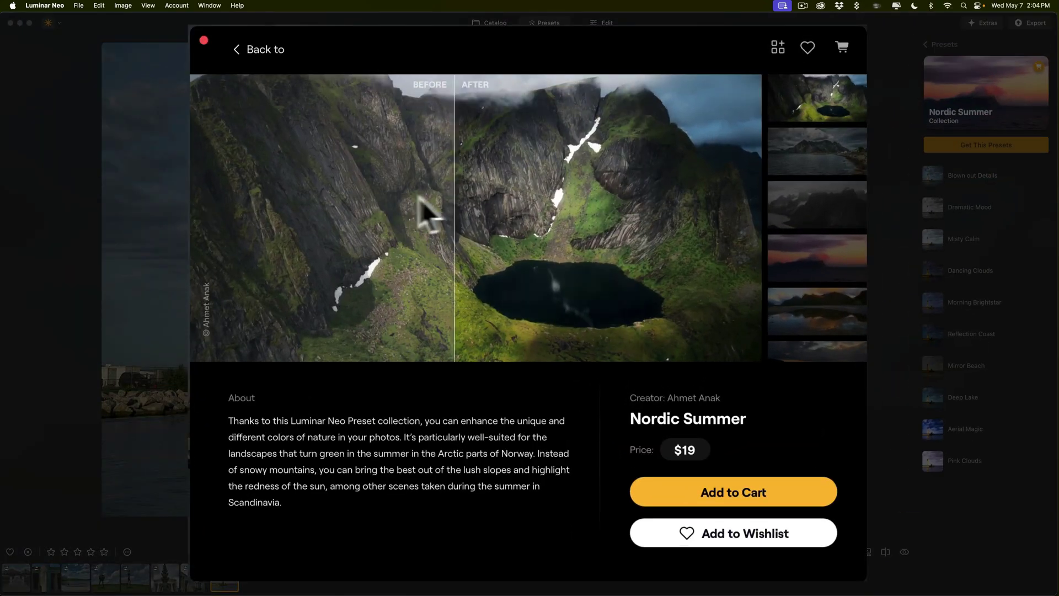
click(811, 199)
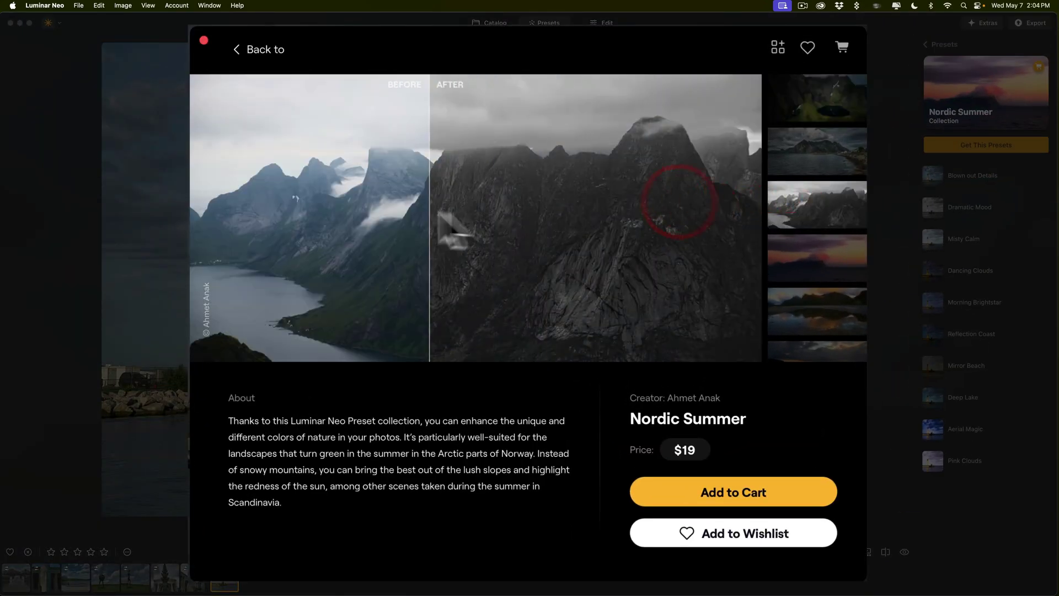
click(806, 259)
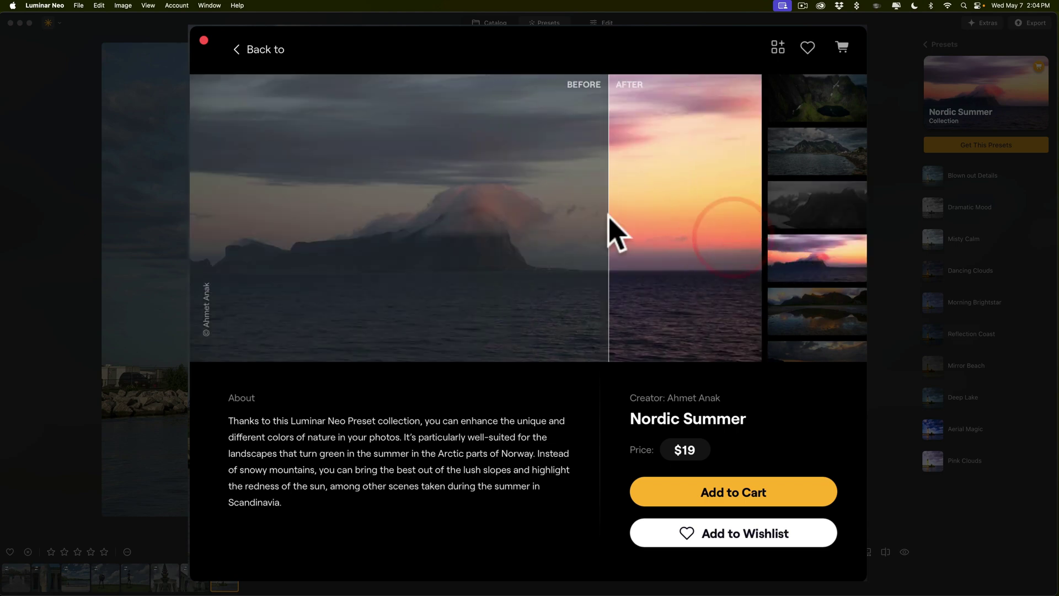
click(204, 41)
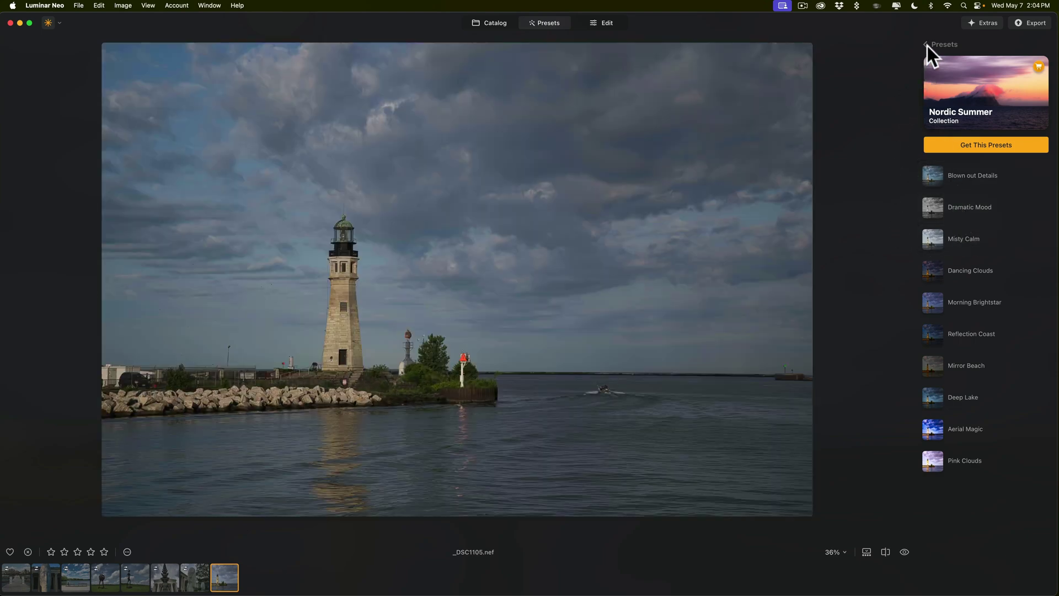
Return to the presets overview and look back through the collections recommended for the lighthouse photo.
click(927, 45)
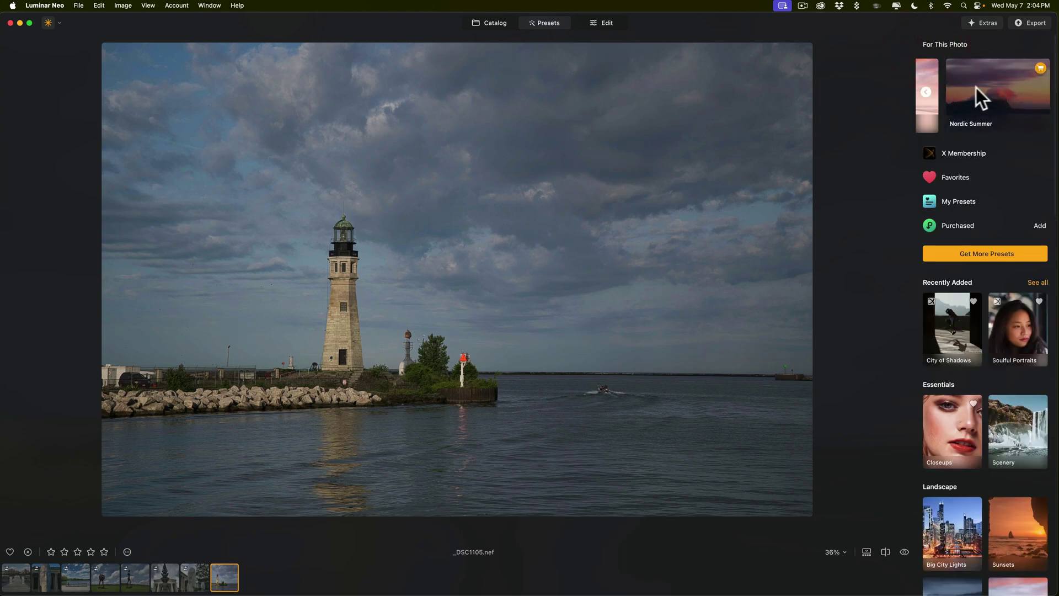
click(926, 92)
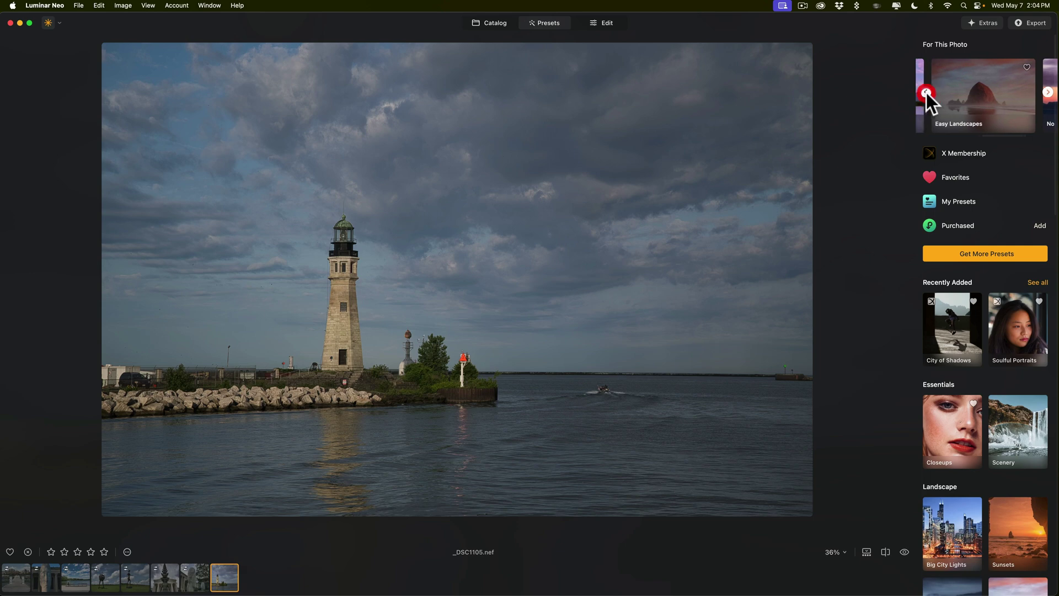
click(1047, 92)
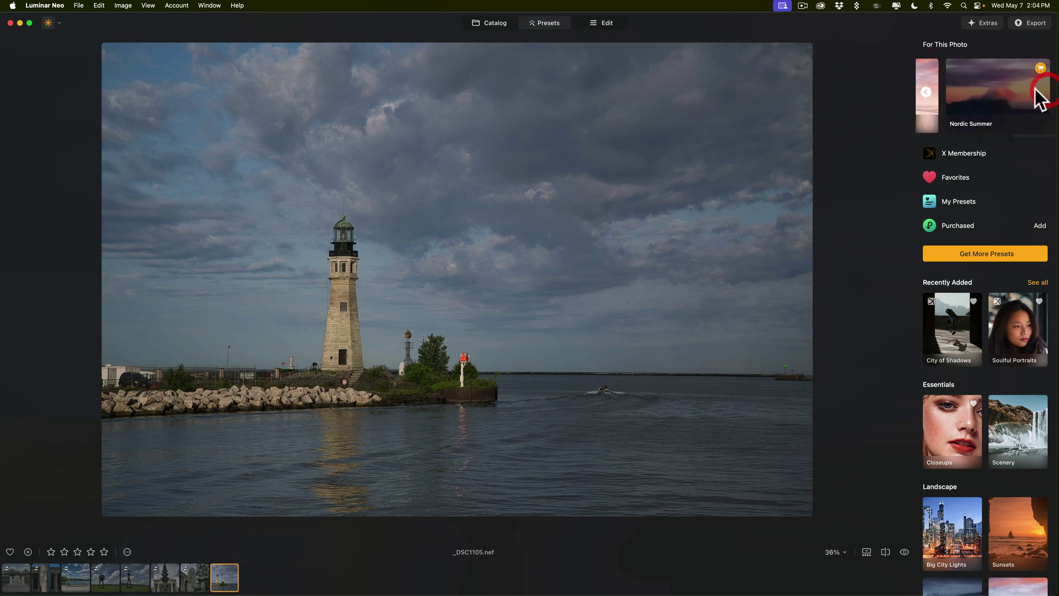
Switch to the sculpture photo _DSC4512.nef and examine its recommended collections, including the presets in Modern Architecture.
click(201, 576)
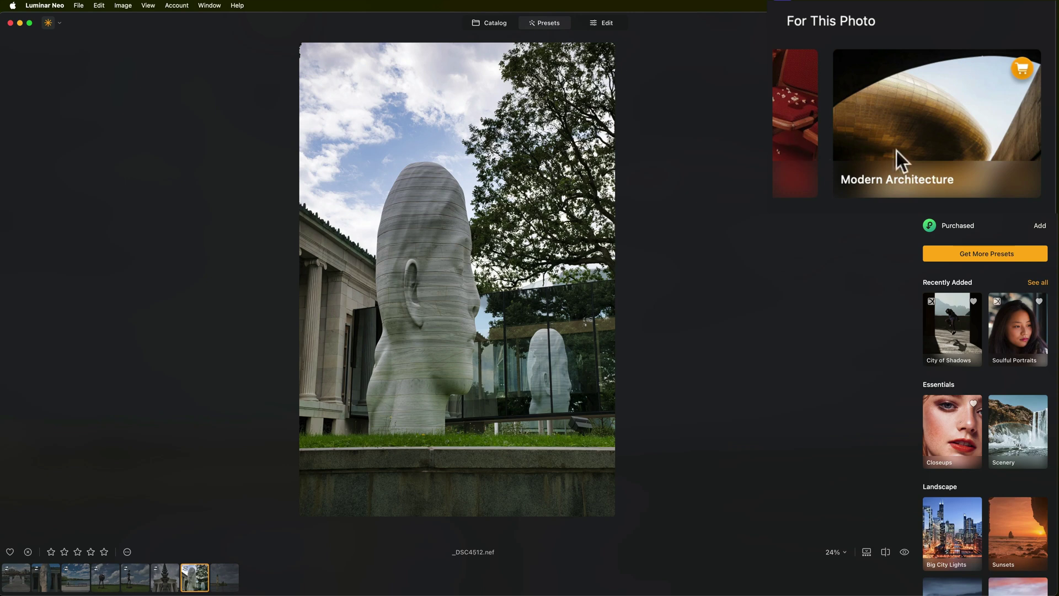
mouse_move(965, 124)
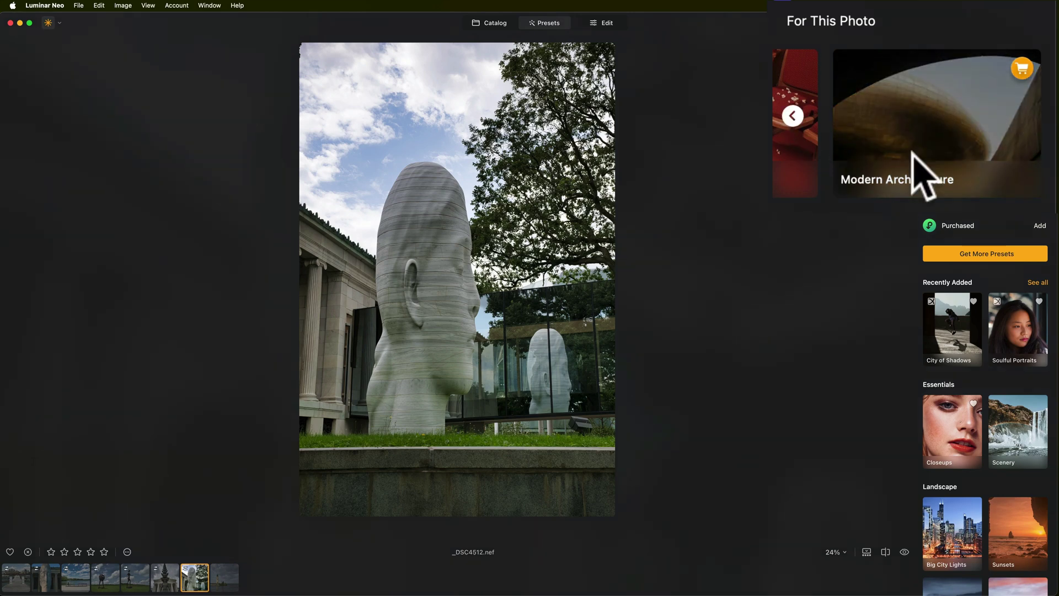
click(925, 135)
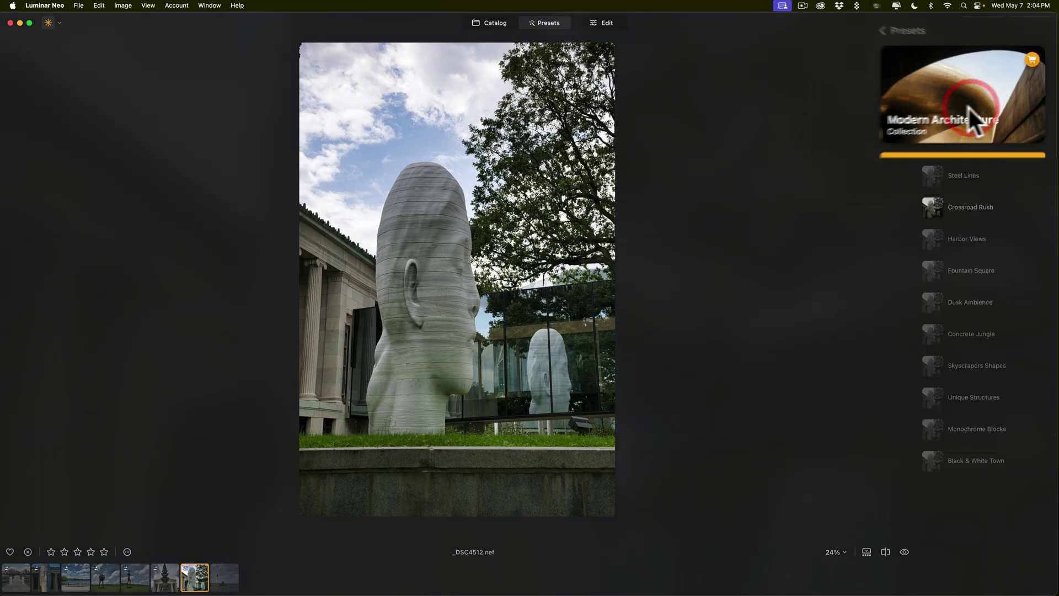
click(886, 201)
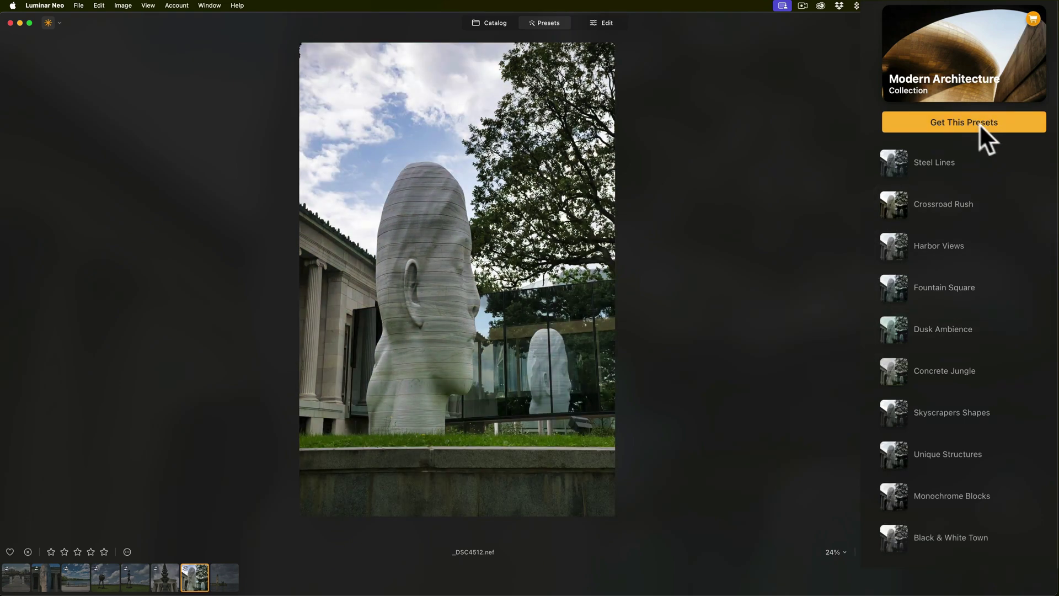
click(927, 45)
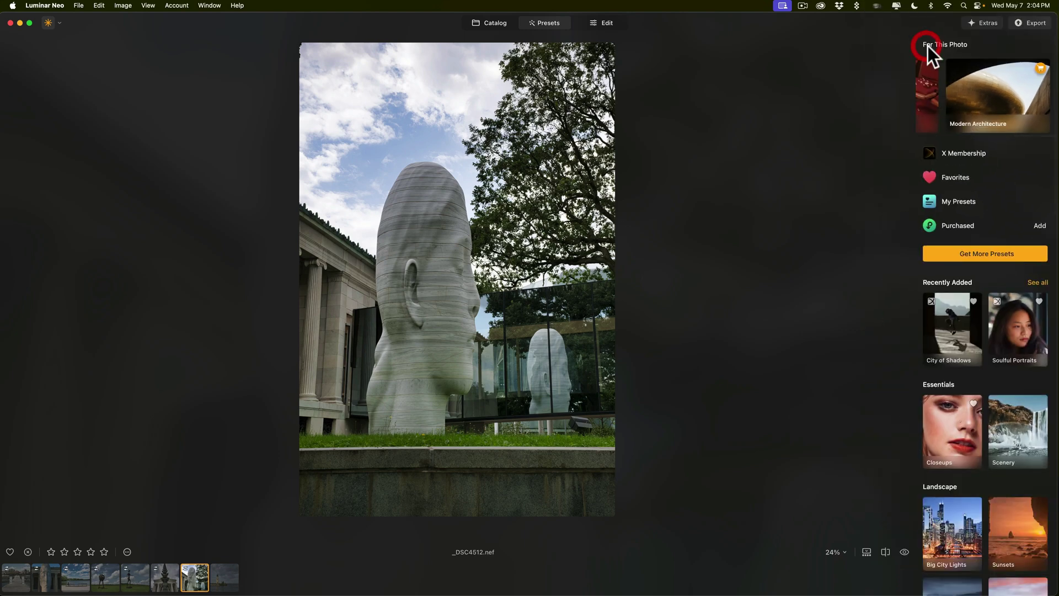
scroll(925, 87, left, 5)
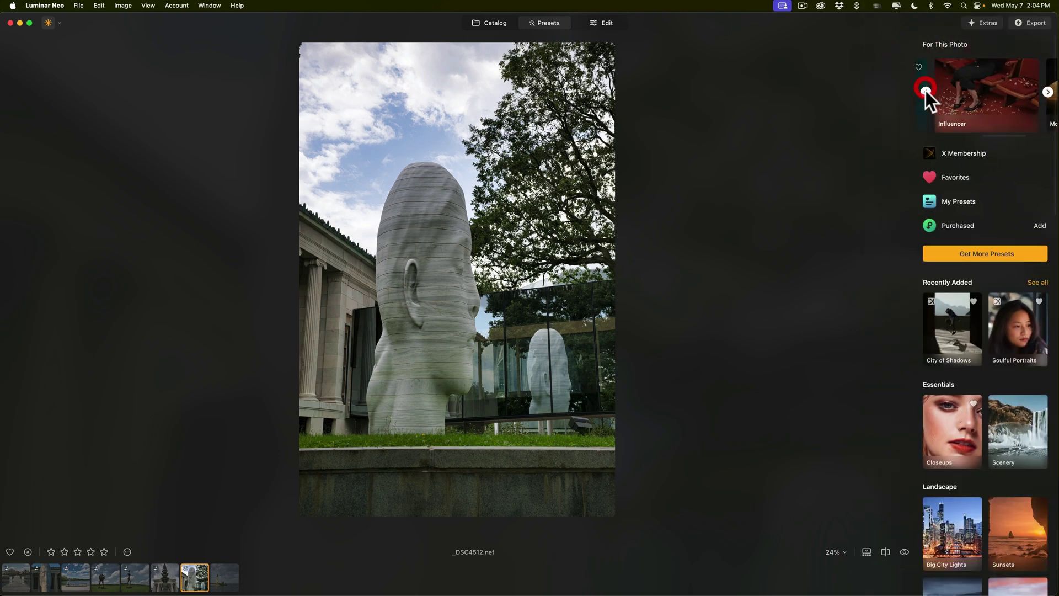
Switch back to the lighthouse photo _DSC1105.nef, view the X Membership preset collections, and return to the presets overview.
click(225, 578)
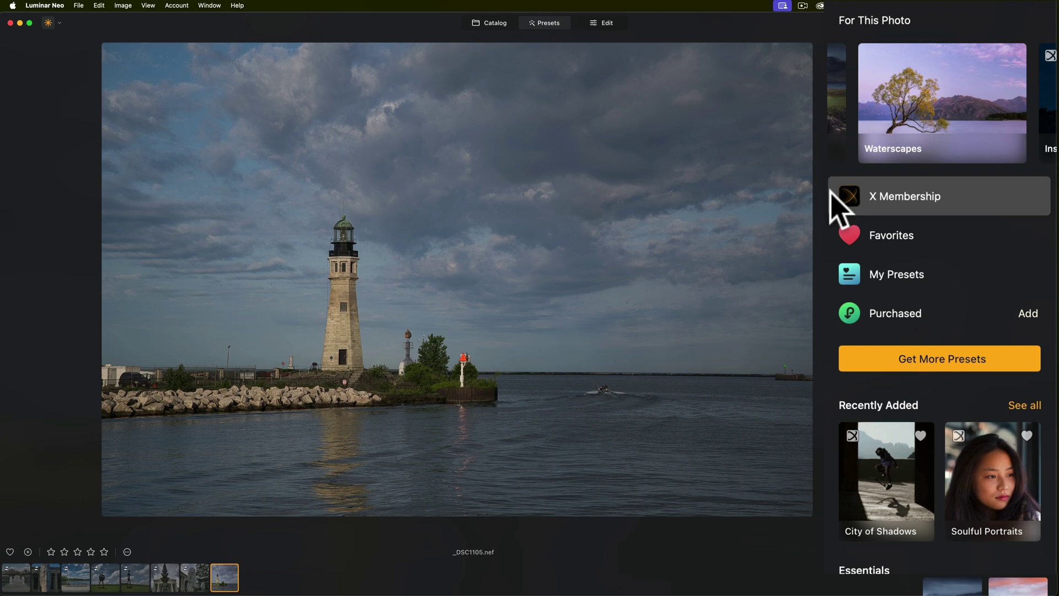
click(858, 205)
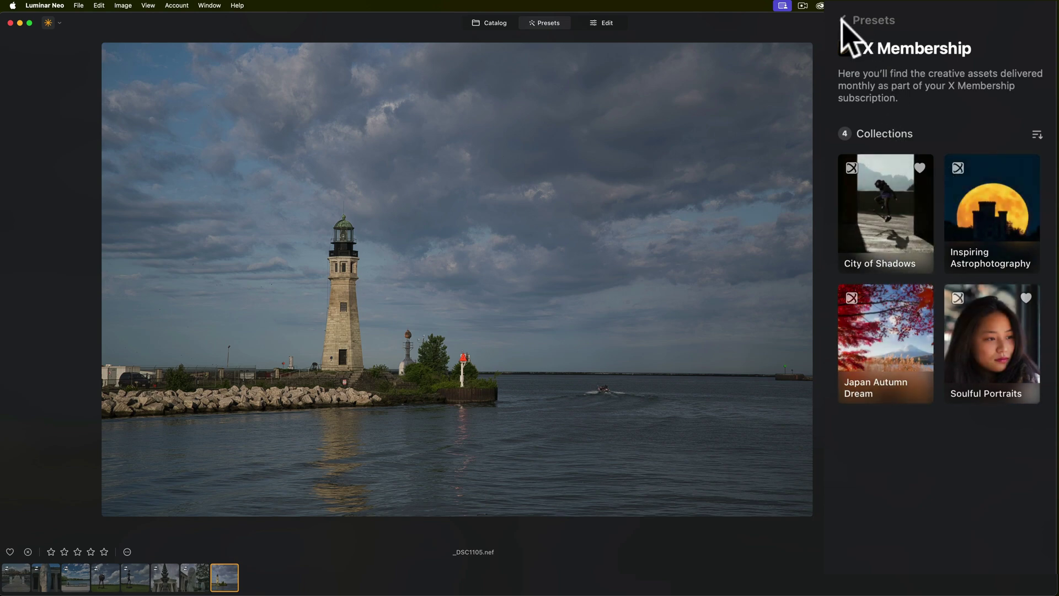
click(843, 21)
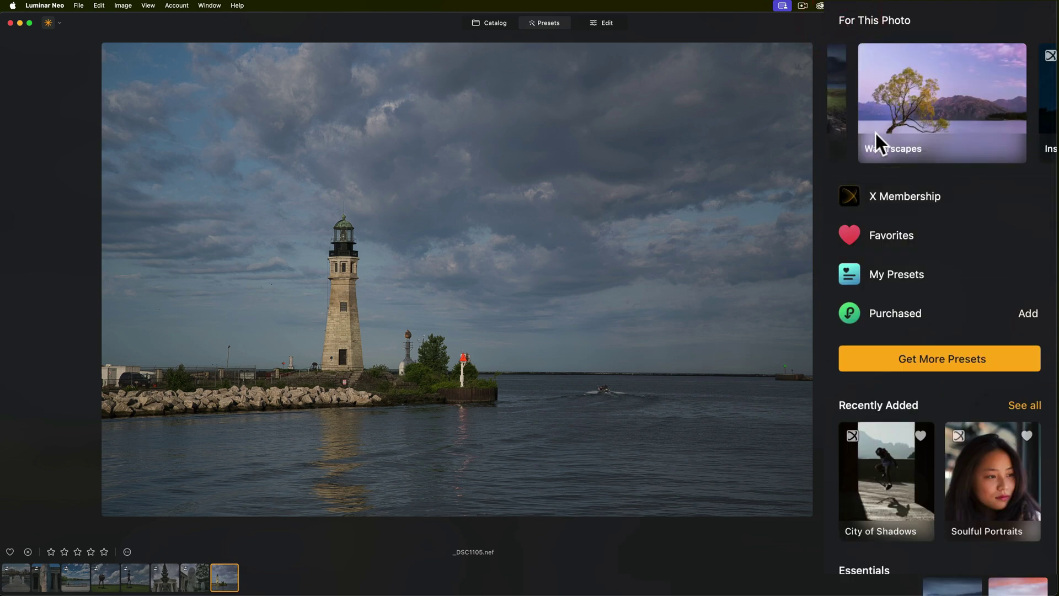
Open the store for getting more presets and view the assets offered through X Membership.
click(937, 357)
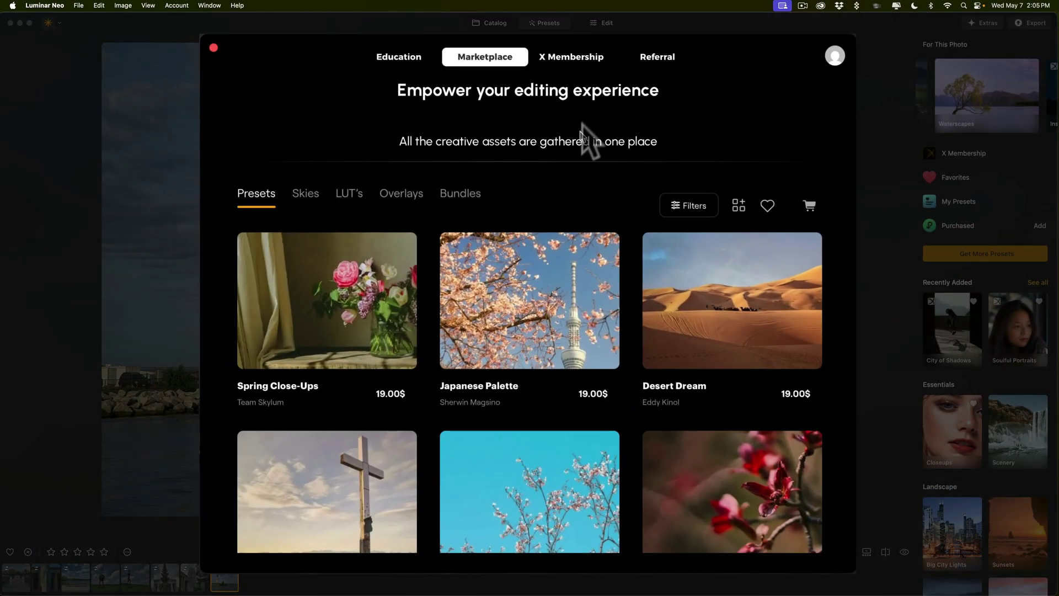
click(587, 65)
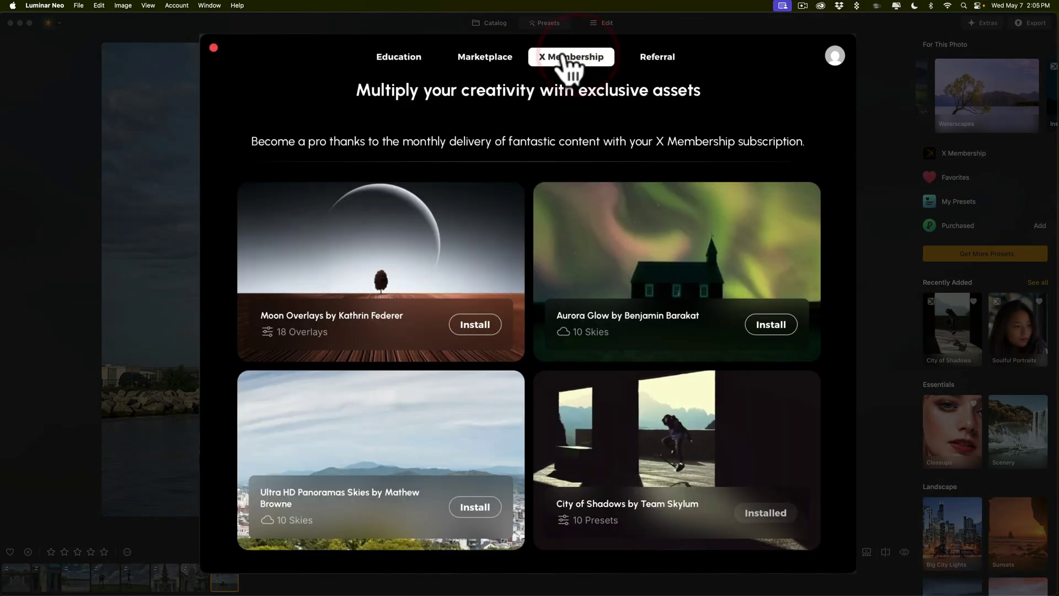
Install the Stories from Guilin preset collection from the X Membership assets and close the store.
scroll(591, 200, down, 5)
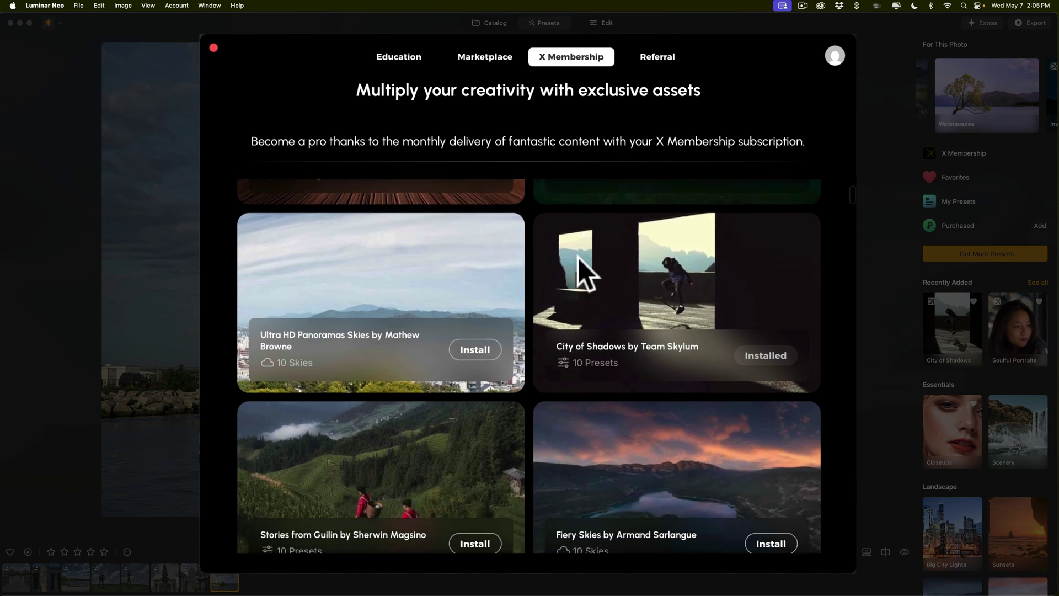
scroll(577, 268, down, 3)
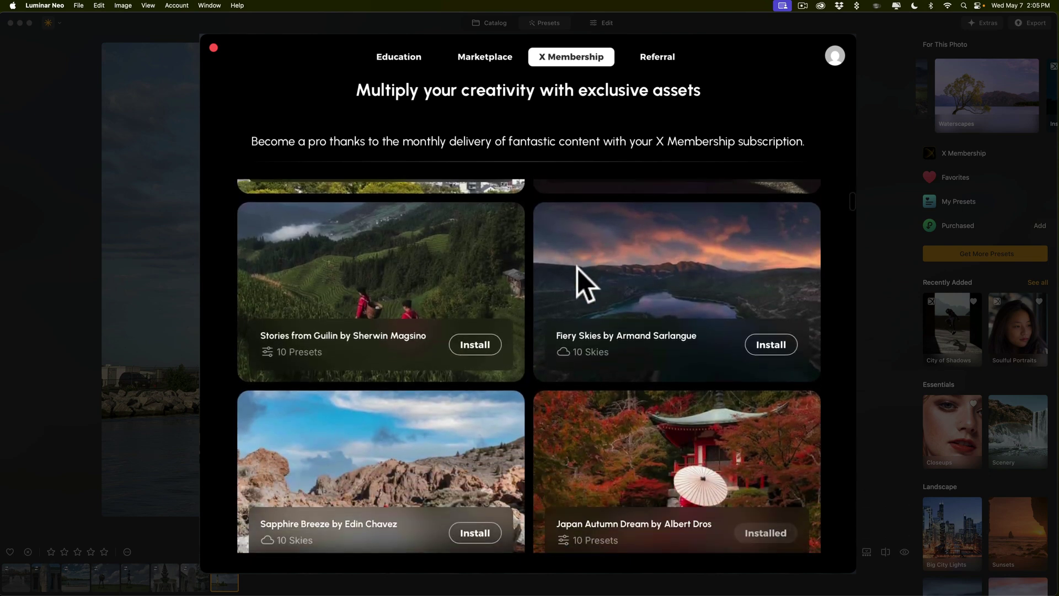
scroll(425, 315, up, 1)
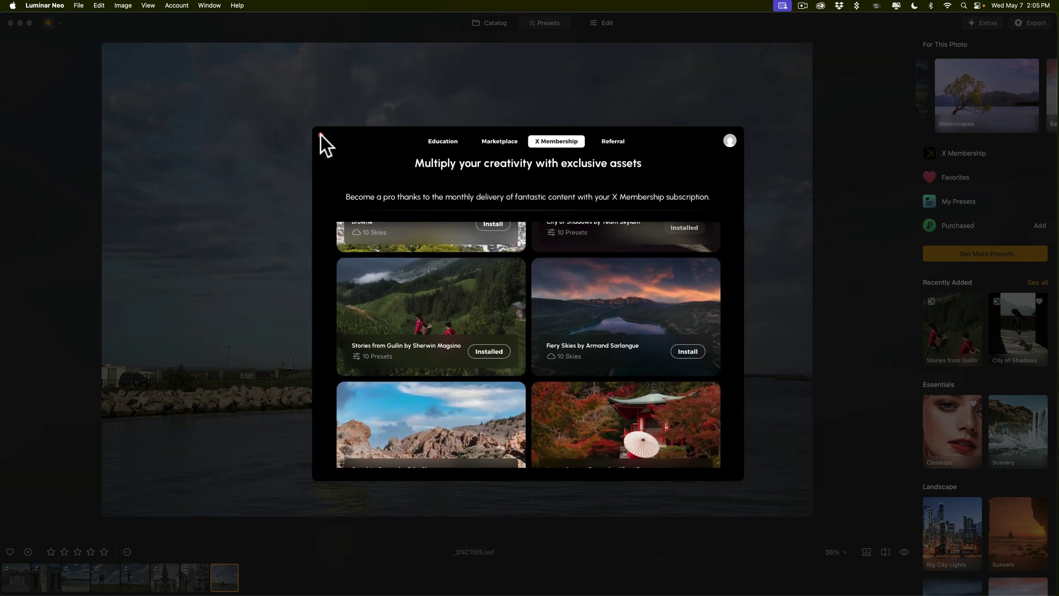
click(320, 135)
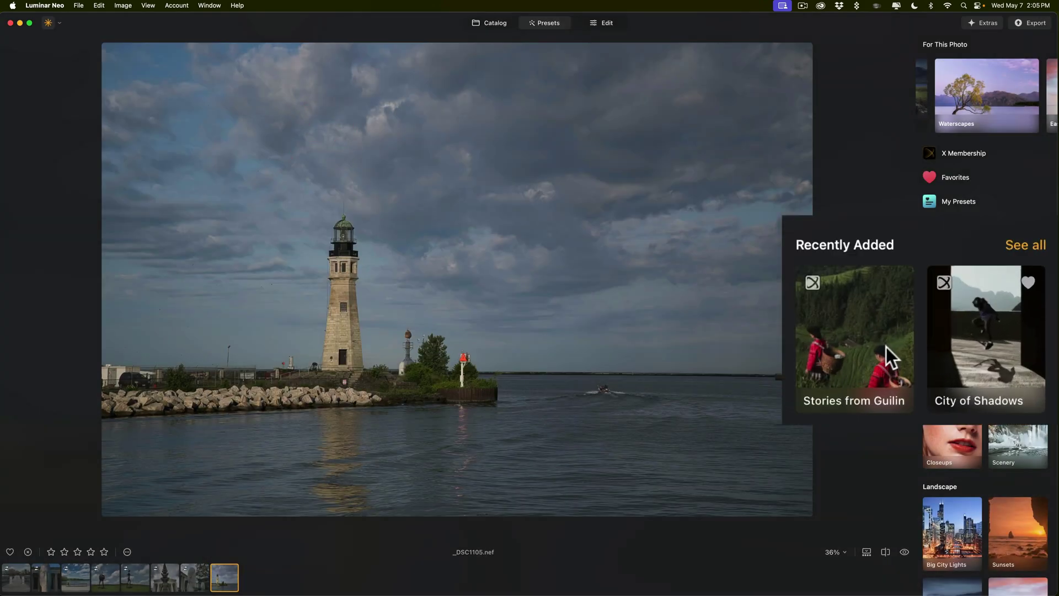
Open the Stories from Guilin collection, preview presets such as Longji's Dream and Dramatic Blue Hour on the lighthouse photo, and return to the presets overview.
mouse_move(823, 359)
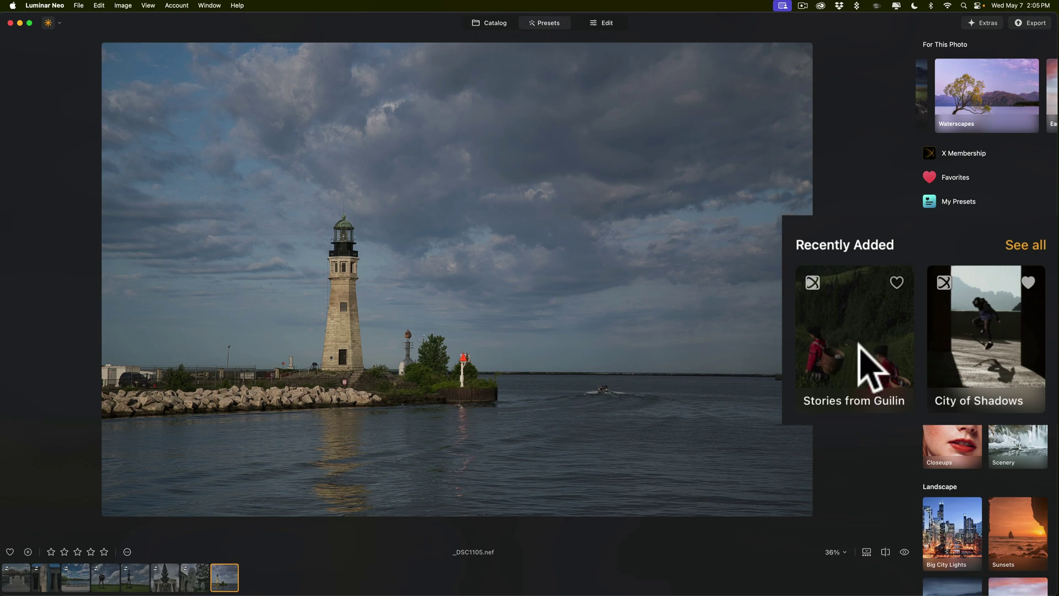
click(858, 347)
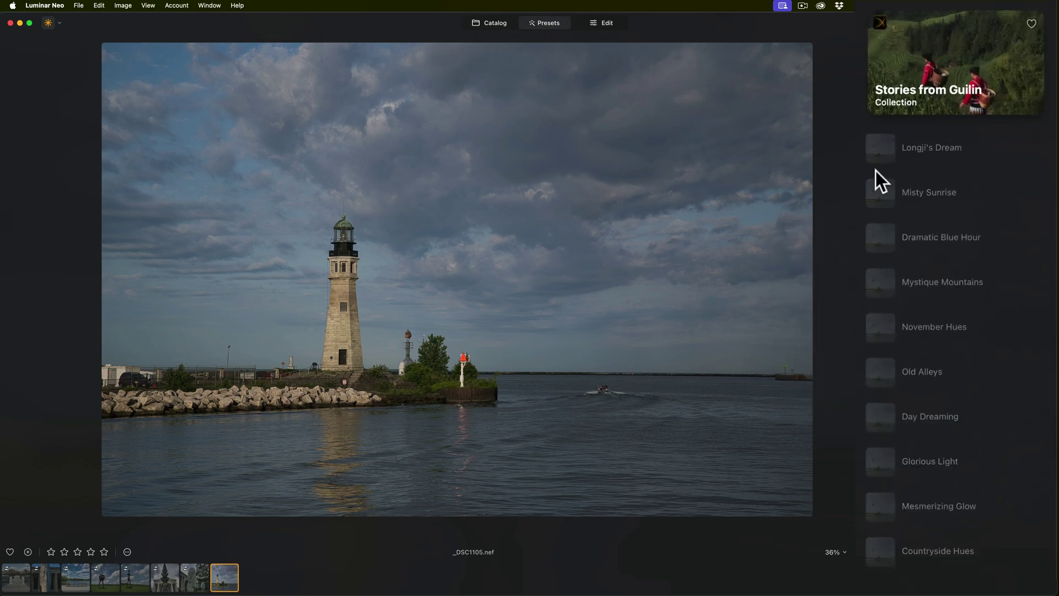
click(879, 146)
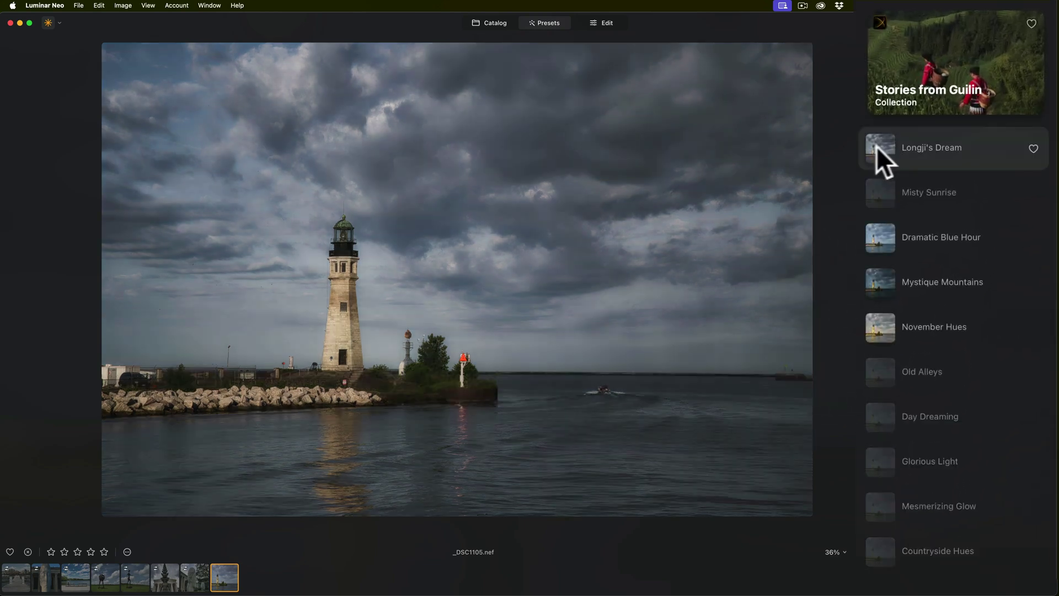
click(876, 238)
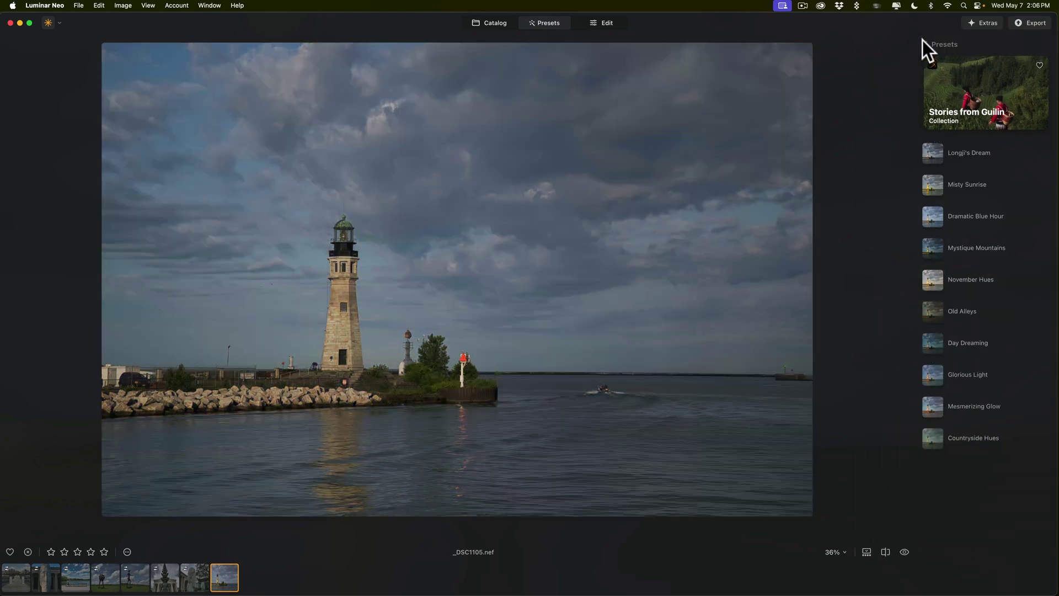
click(923, 43)
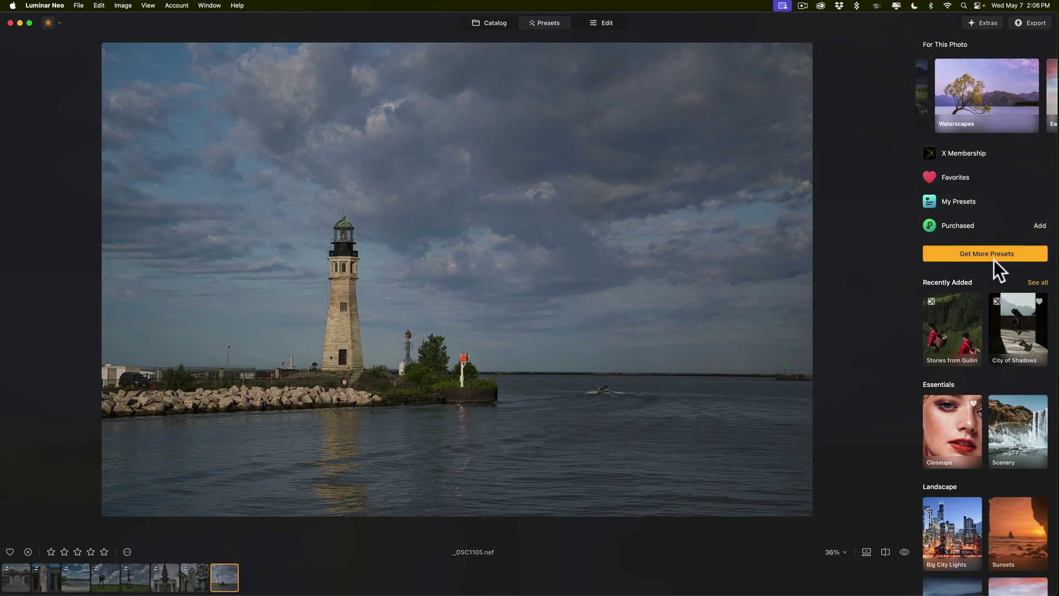
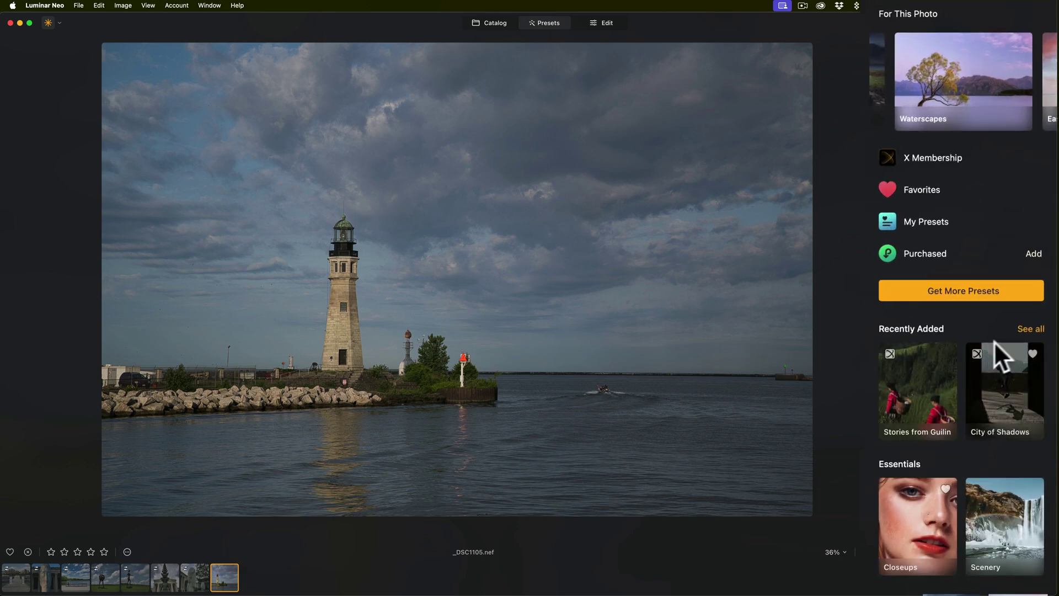
Show all recently added collections, mark Japan Autumn Dream as a favorite, and return to the presets overview.
click(1033, 328)
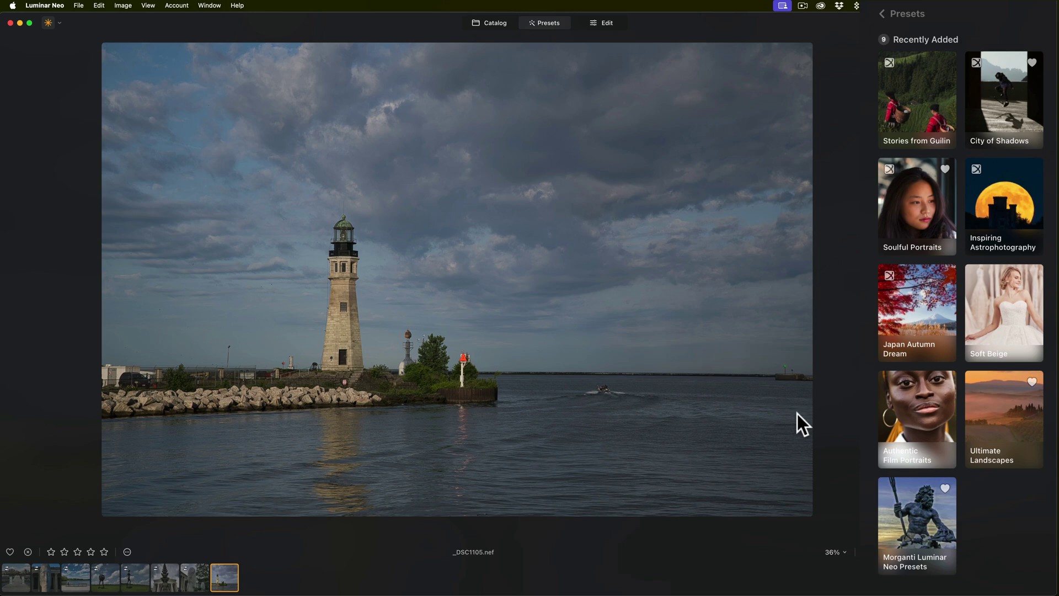
click(943, 484)
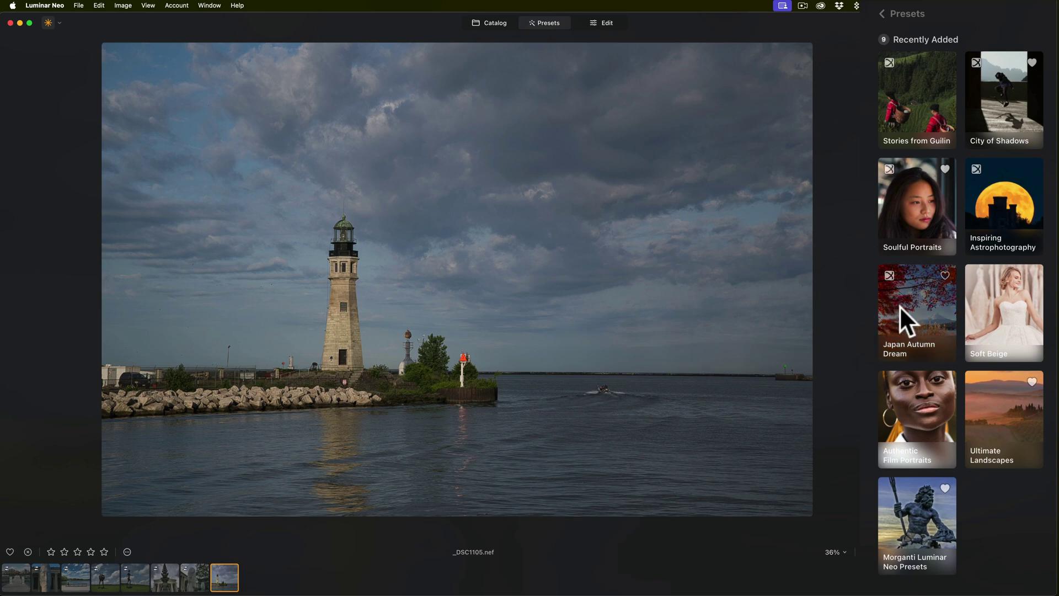
click(944, 274)
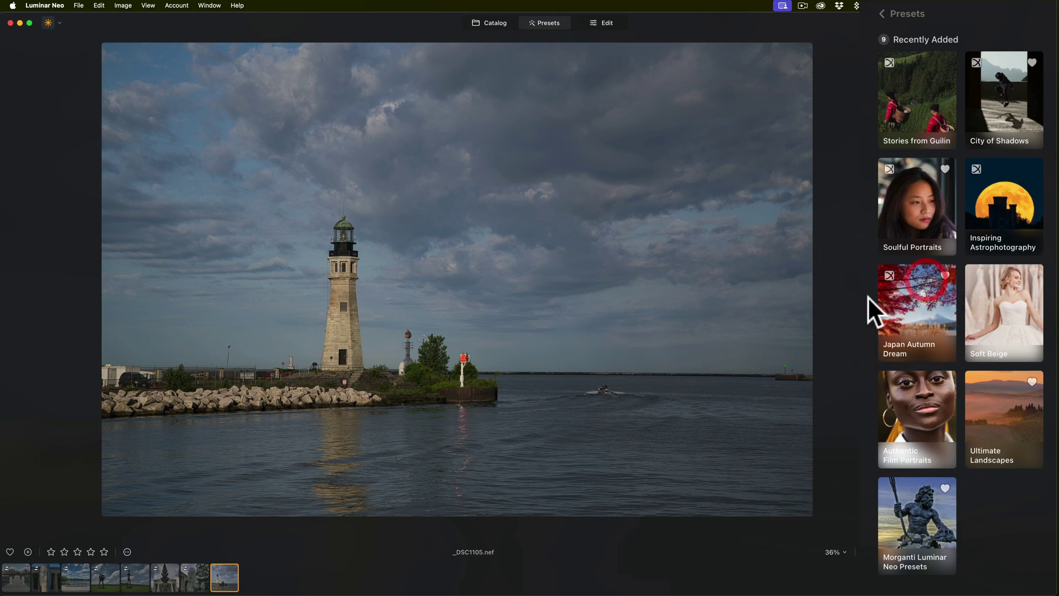
click(882, 12)
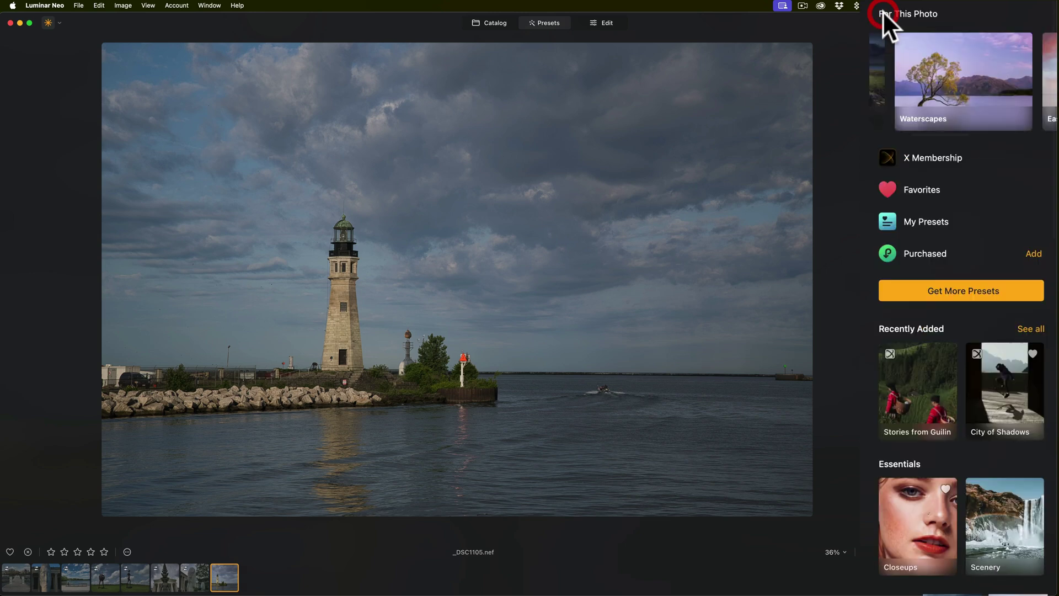
Open the collections saved in Favorites and sort them by Recently Added.
click(918, 190)
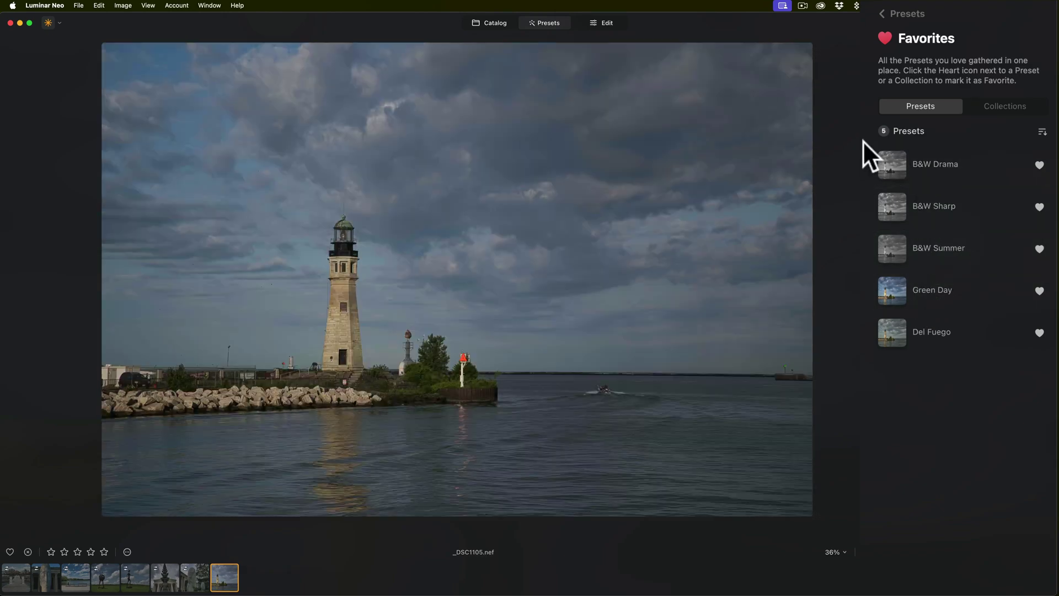
click(999, 102)
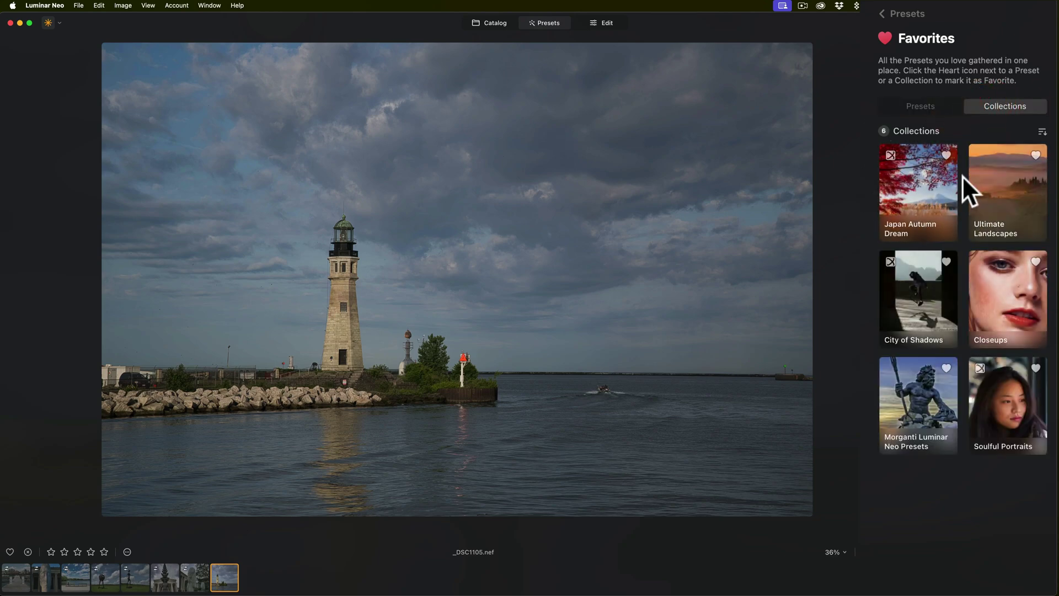
click(1041, 132)
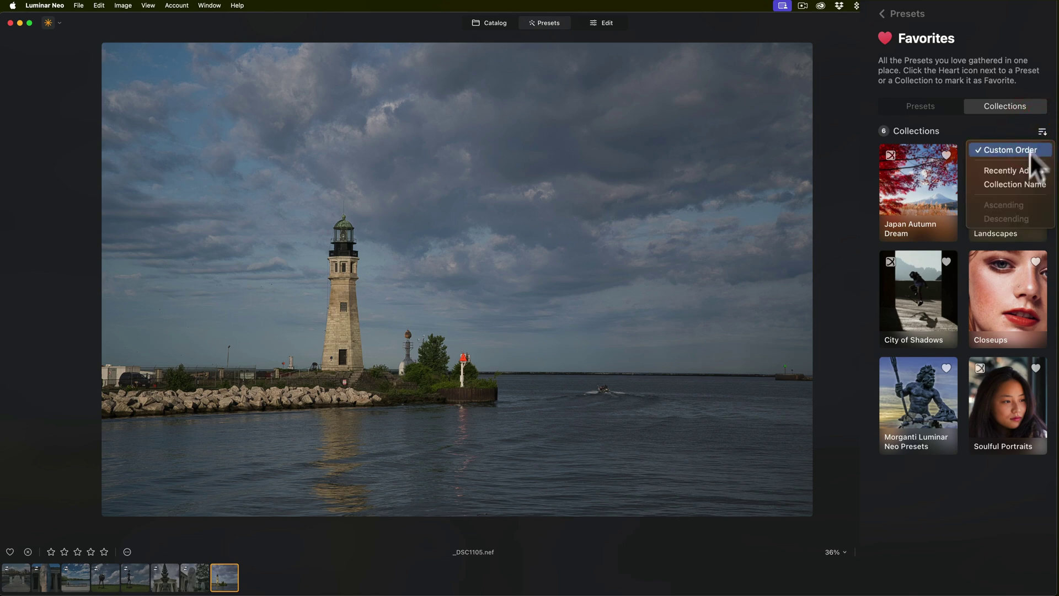
click(1026, 170)
Sort the favorite collections by Collection Name, and manually move Soulful Portraits to first place and Japan Autumn Dream to third place.
click(1042, 132)
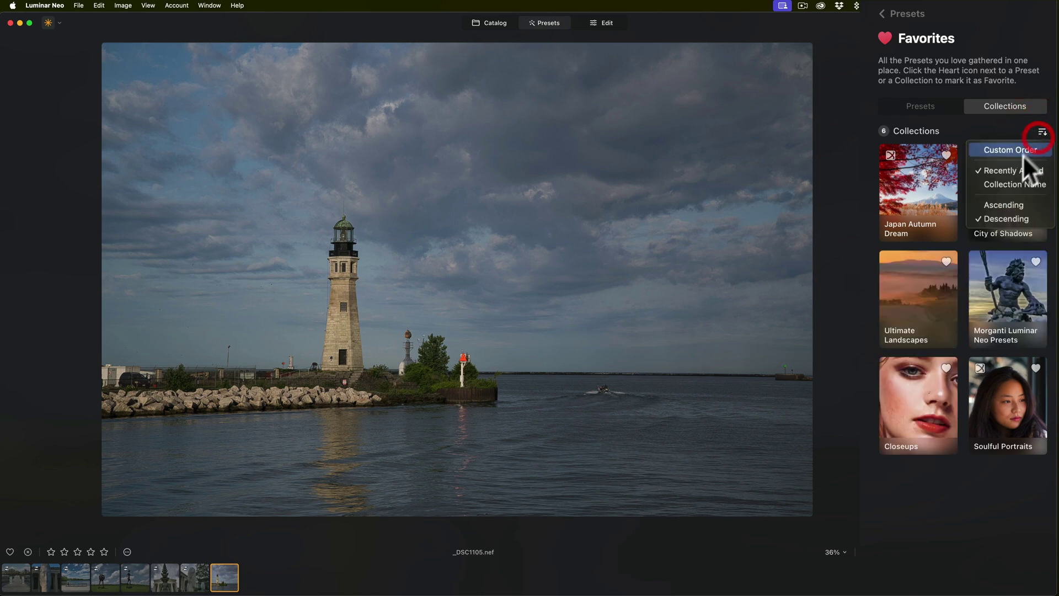
click(1012, 183)
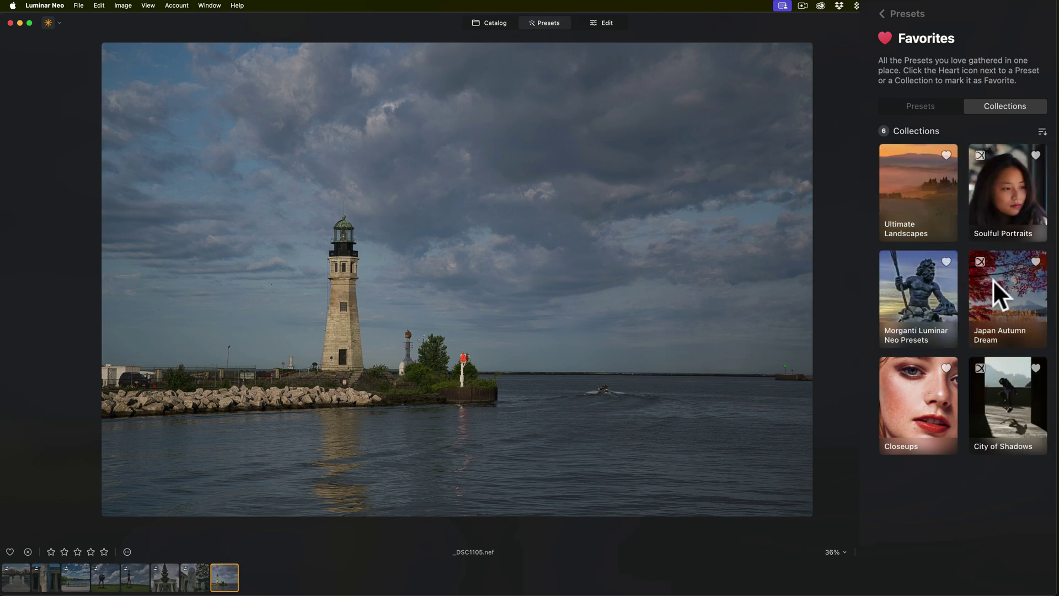
drag(968, 281, 908, 211)
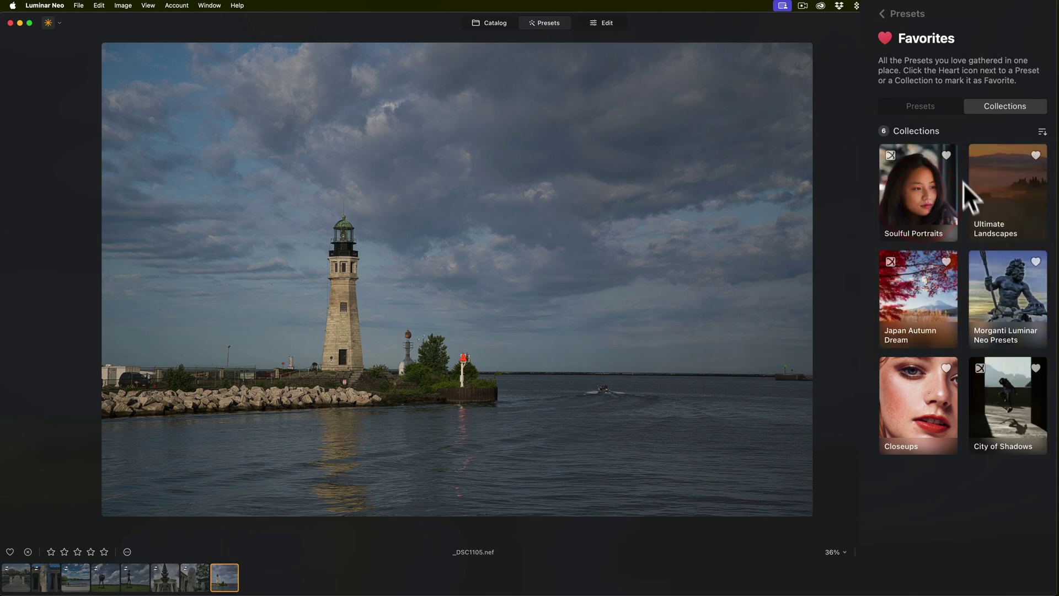
Sort the individual favorite presets by Preset Name, and move Del Fuego above Green Day and B&W Sharp above B&W Summer.
click(914, 106)
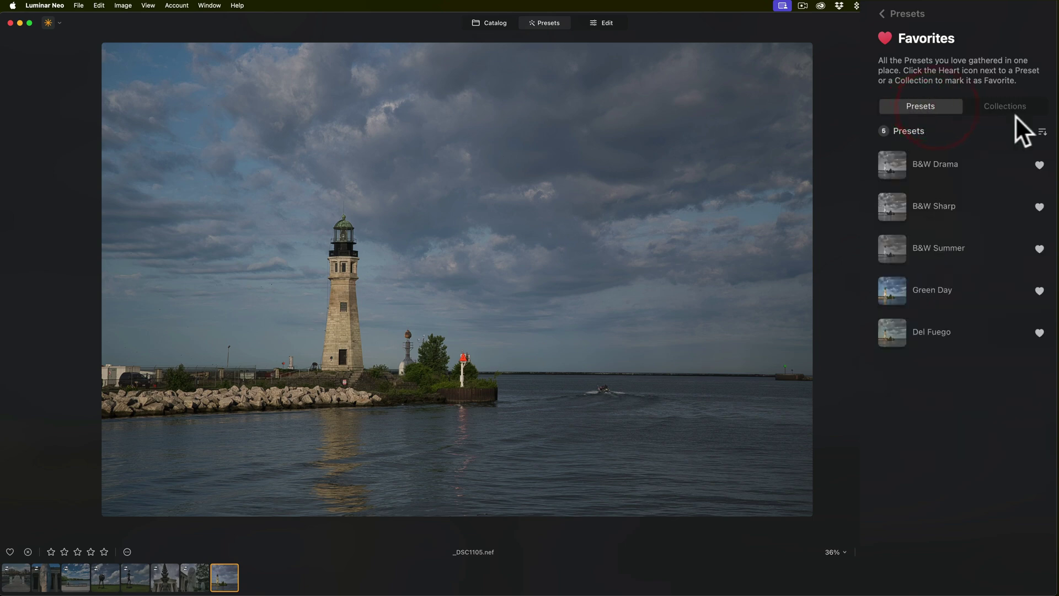
click(1042, 131)
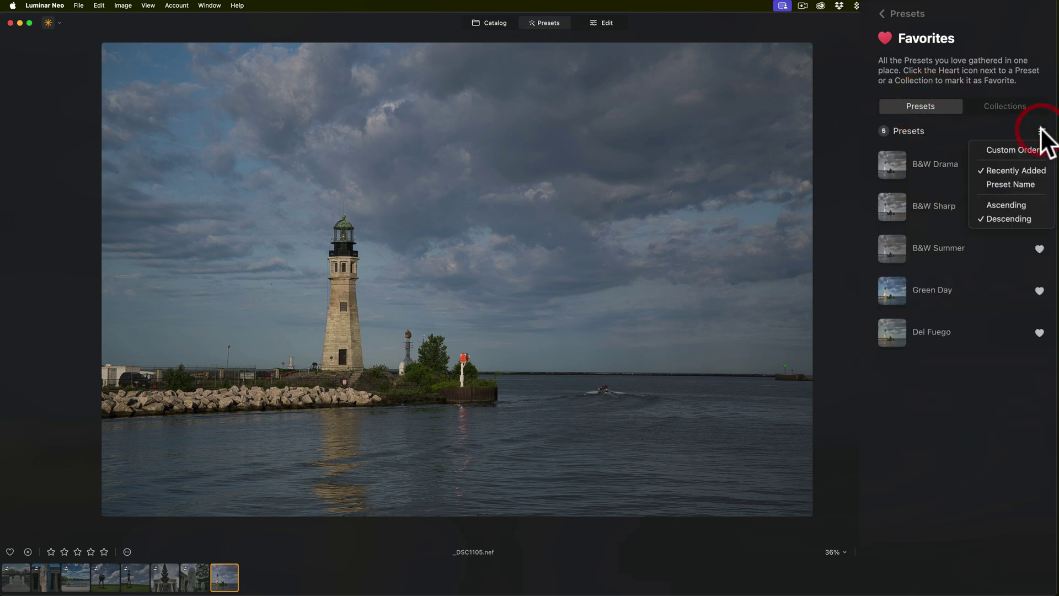
click(1015, 183)
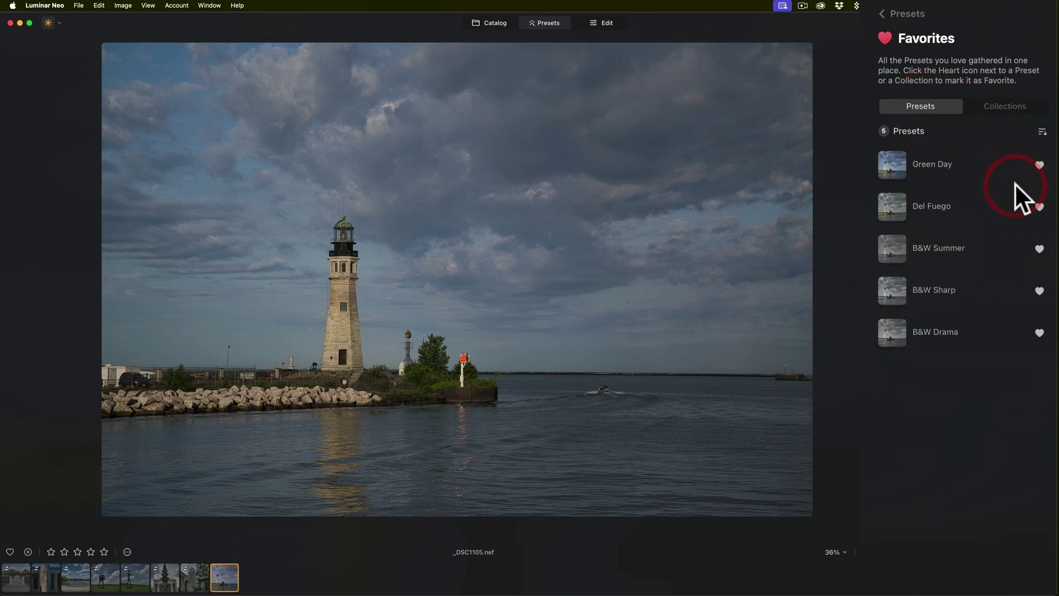
drag(931, 210, 931, 164)
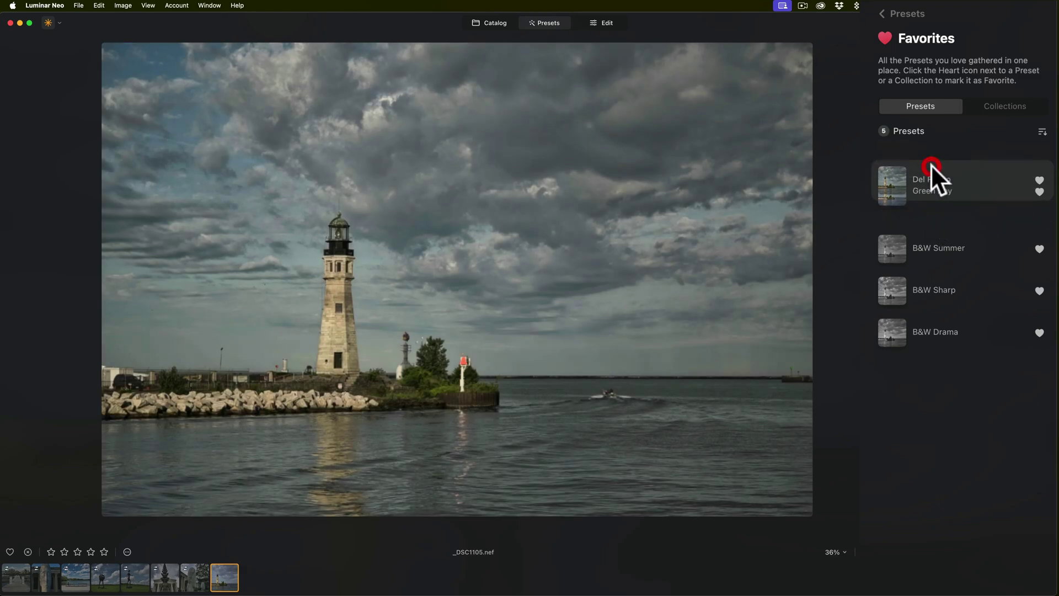
drag(940, 282, 943, 231)
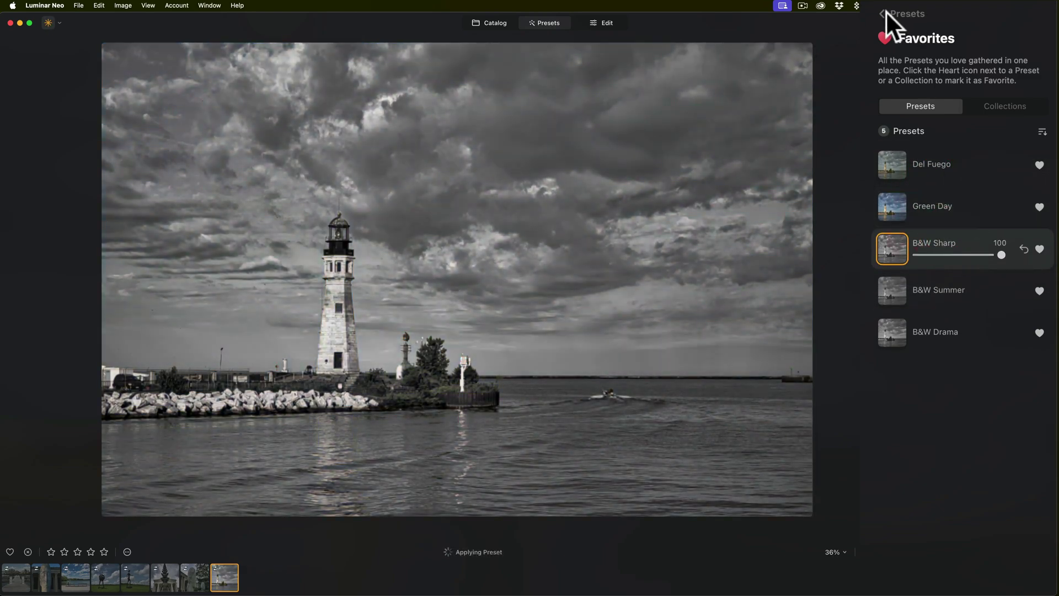
click(886, 13)
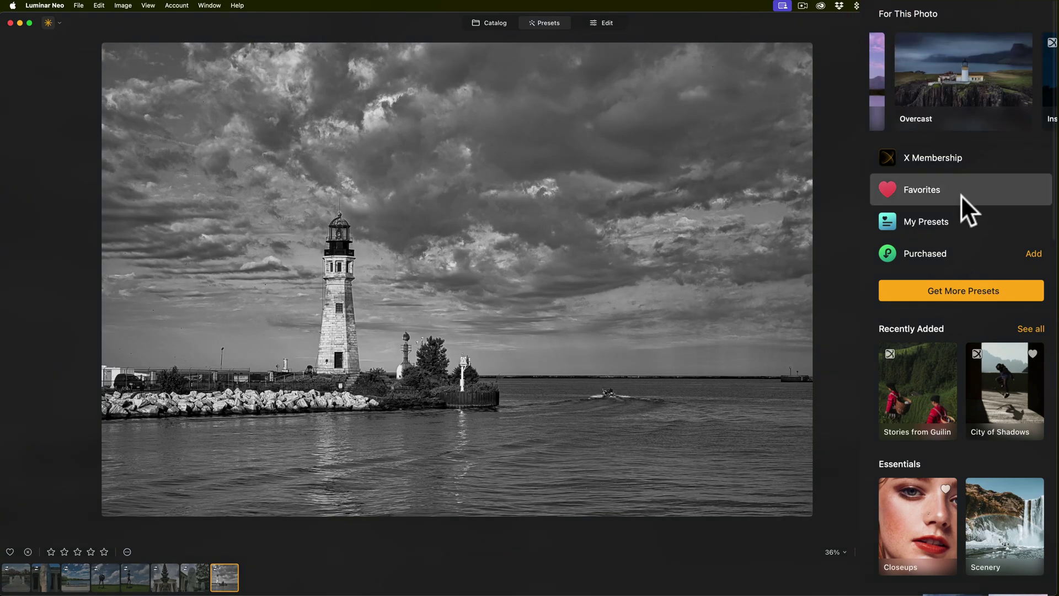
Move A Warm Cool below Sea Breeze in My Presets, and clear the applied preset from the lighthouse photo.
click(922, 223)
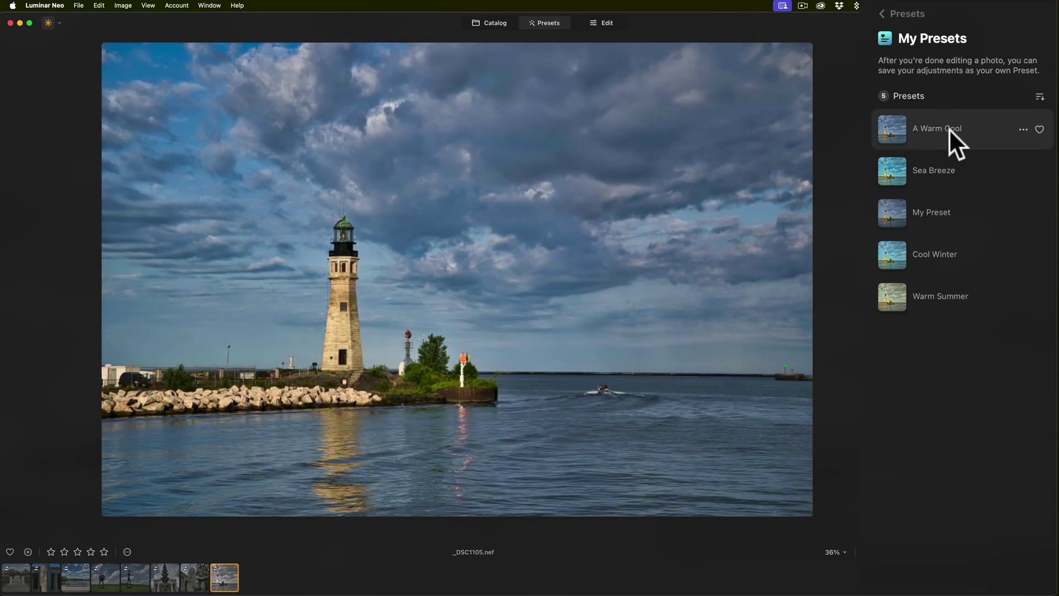
drag(949, 128, 952, 183)
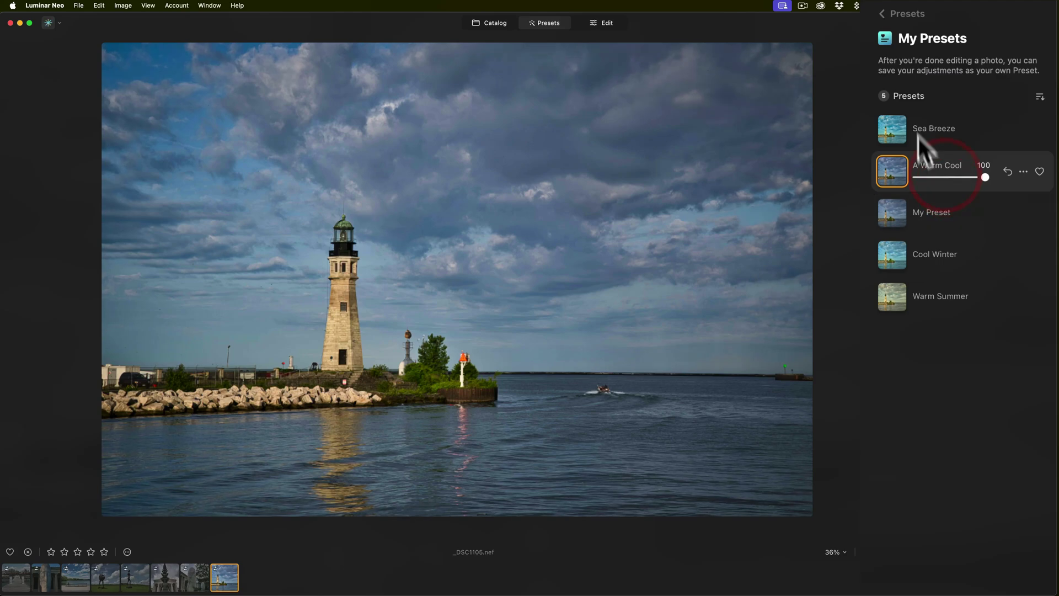
click(882, 14)
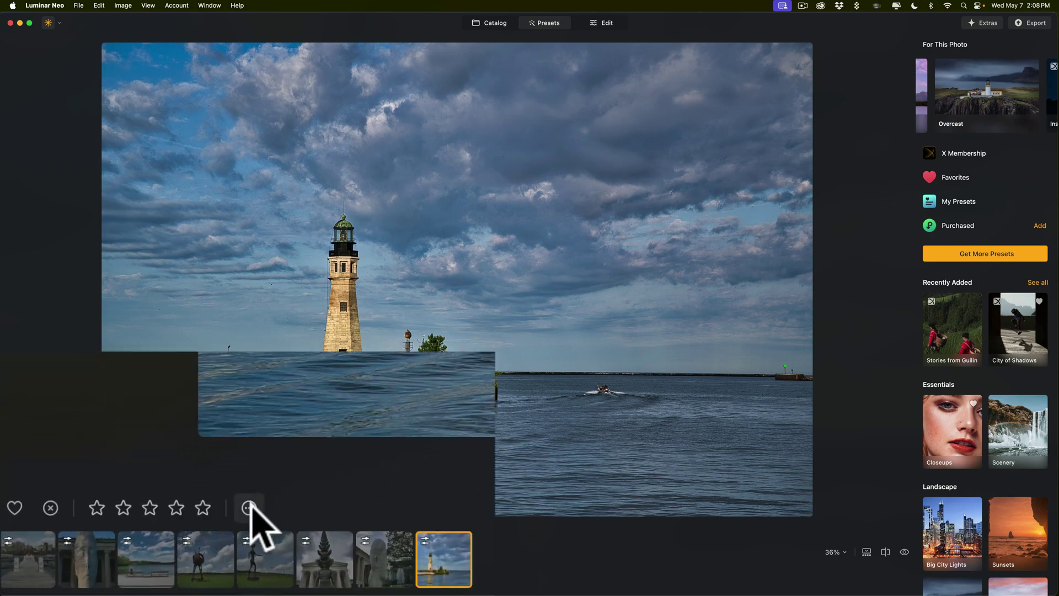
click(249, 508)
click(319, 454)
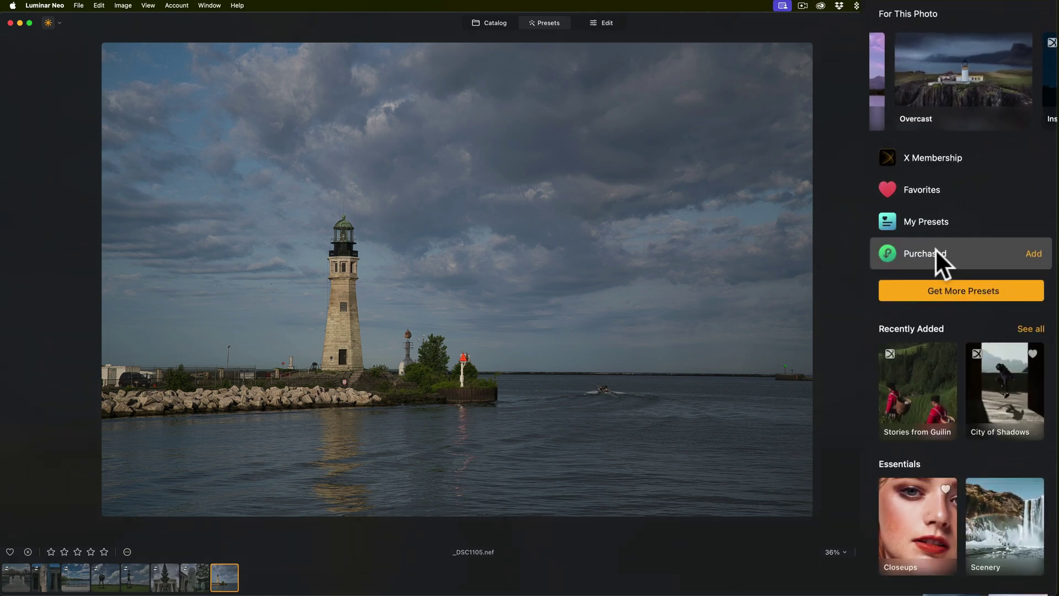
Examine the purchased preset collections, and browse the Essentials, Landscape, Mother Nature and Portrait categories in the presets overview.
click(934, 249)
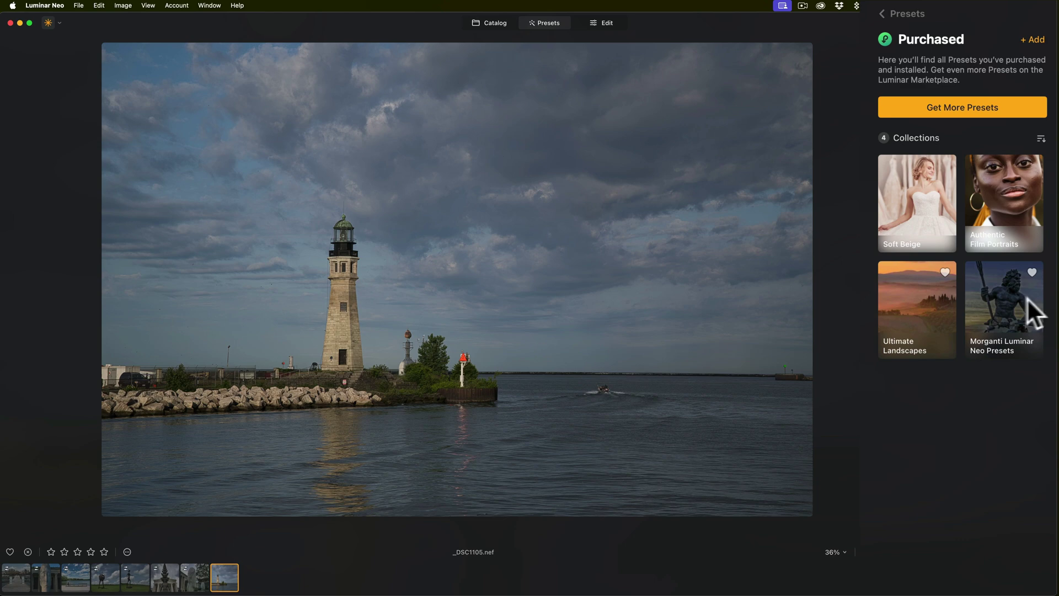
click(881, 12)
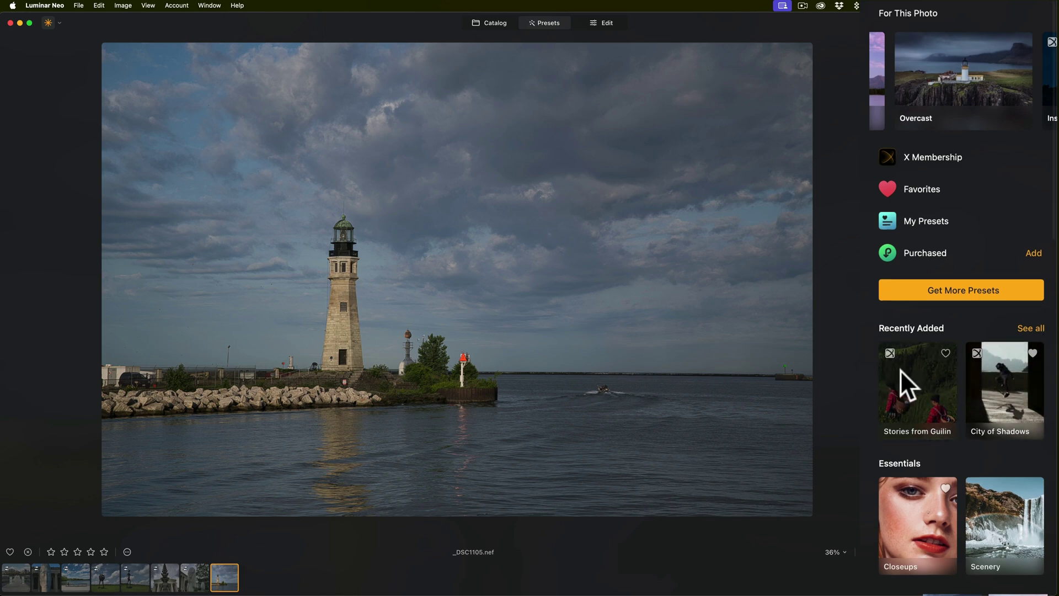
scroll(888, 342, down, 2)
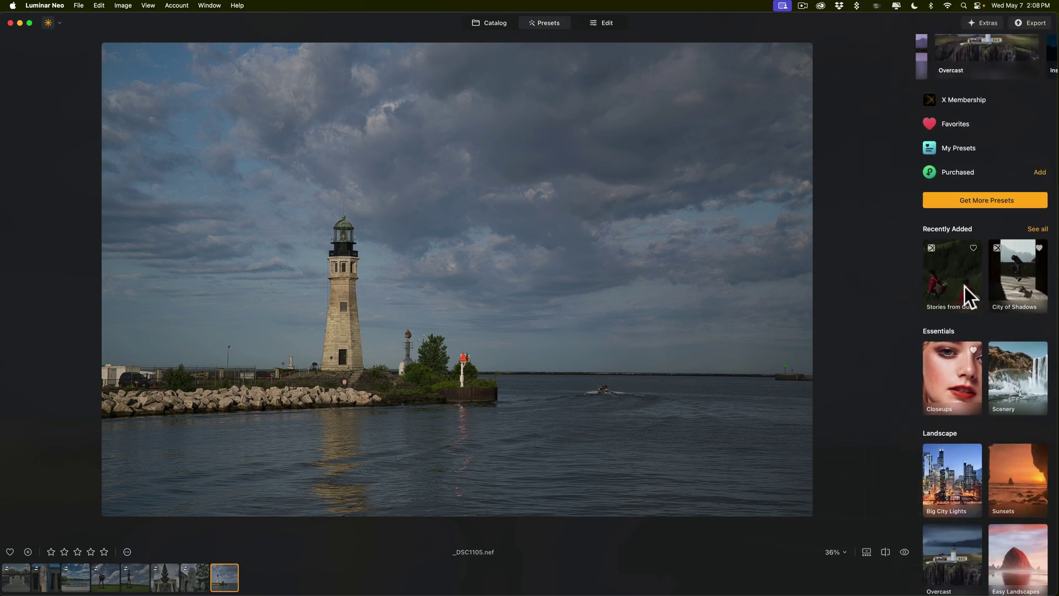
scroll(964, 286, down, 3)
scroll(957, 233, down, 4)
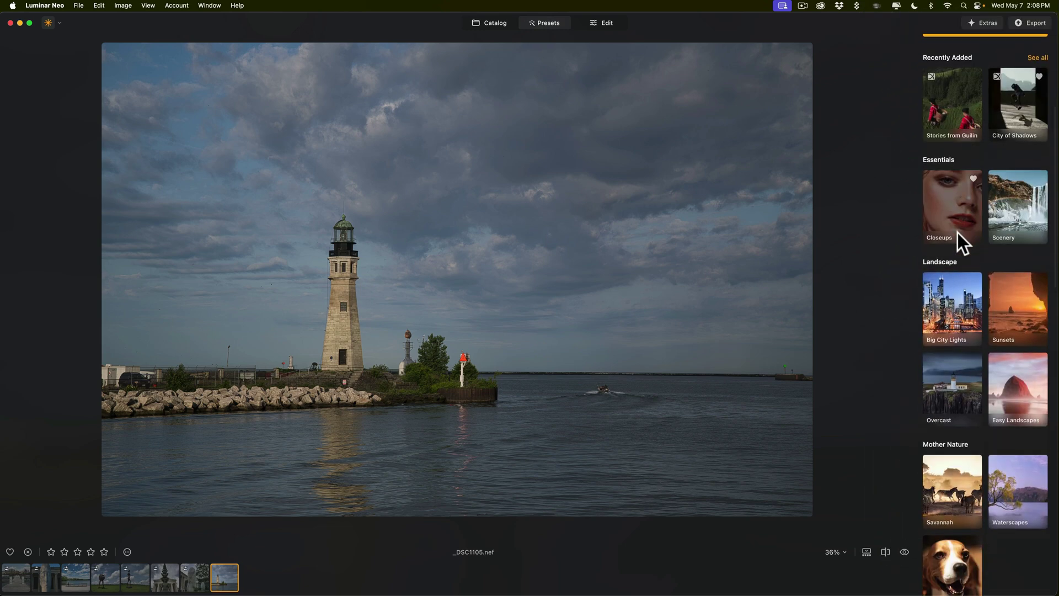
scroll(954, 299, down, 6)
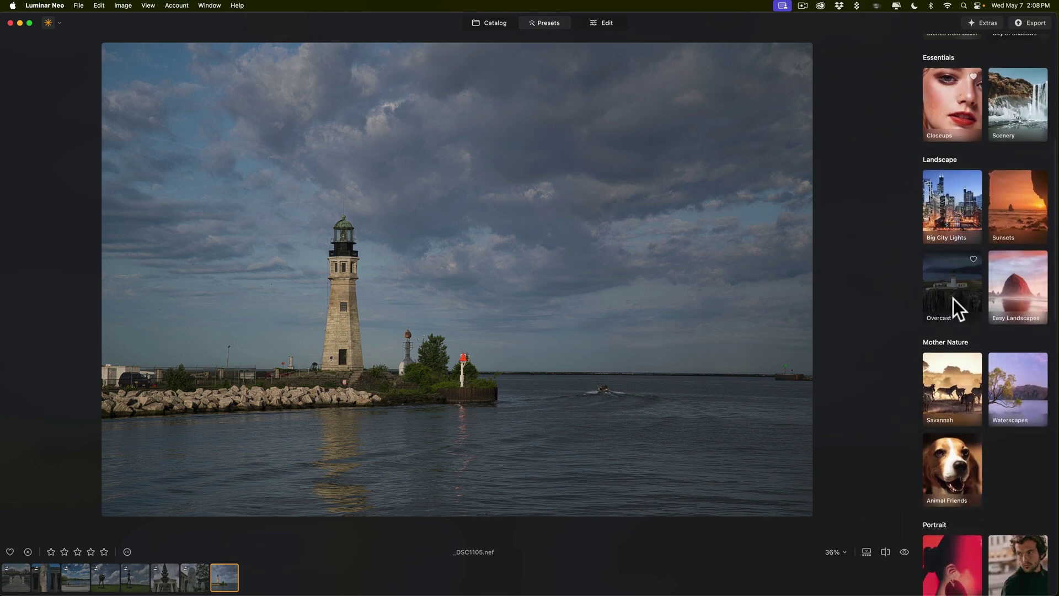
Browse the Macro, Cinematic, Lifestyle and Aerial preset categories, and examine the New Marketplace Arrivals and the list of all categories.
scroll(959, 339, down, 10)
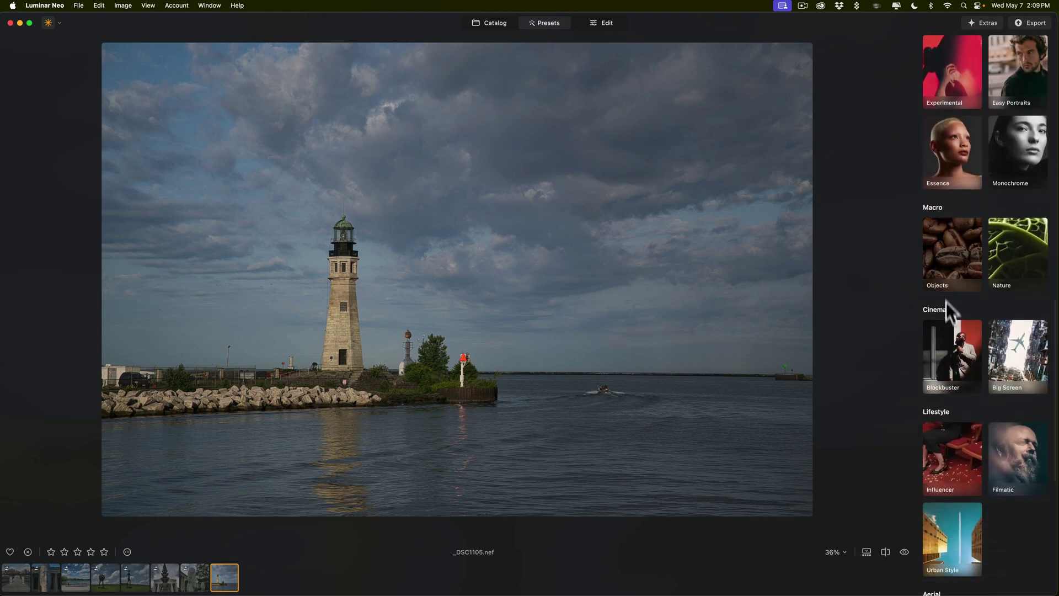
scroll(941, 325, down, 1)
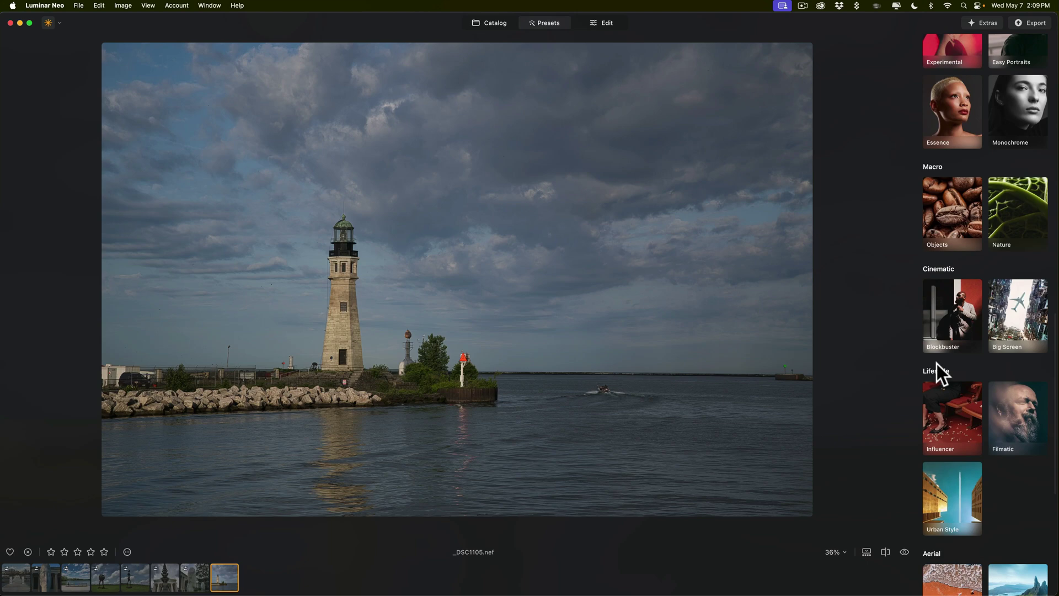
scroll(936, 363, down, 5)
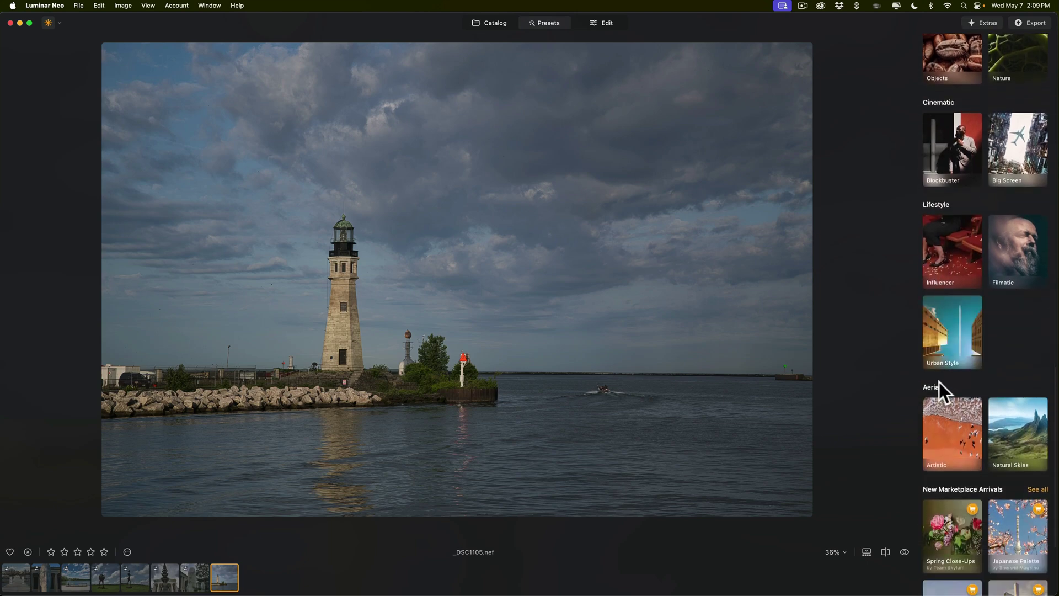
scroll(941, 388, down, 2)
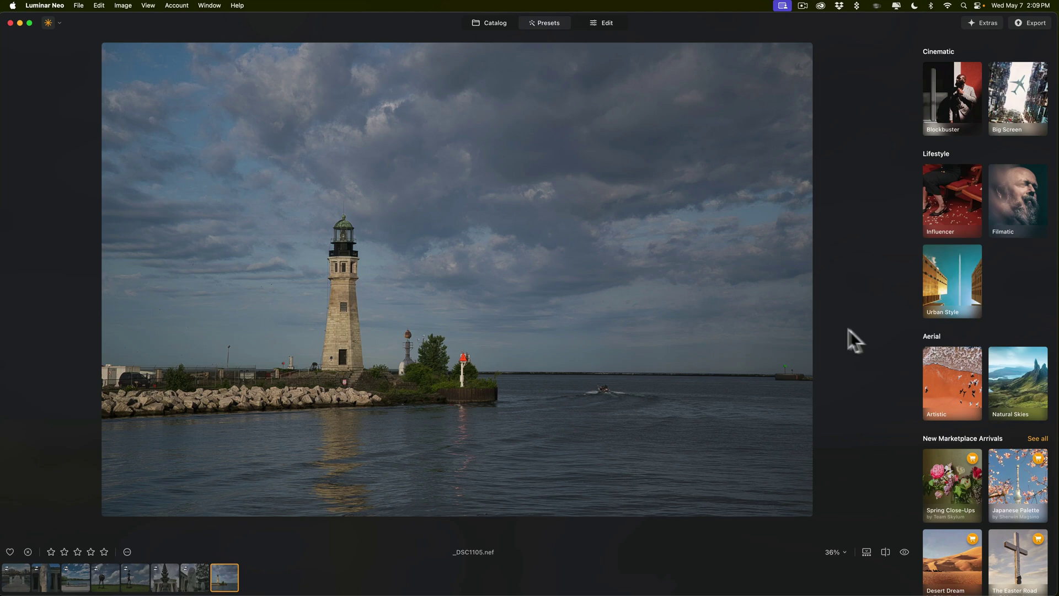
scroll(931, 345, down, 2)
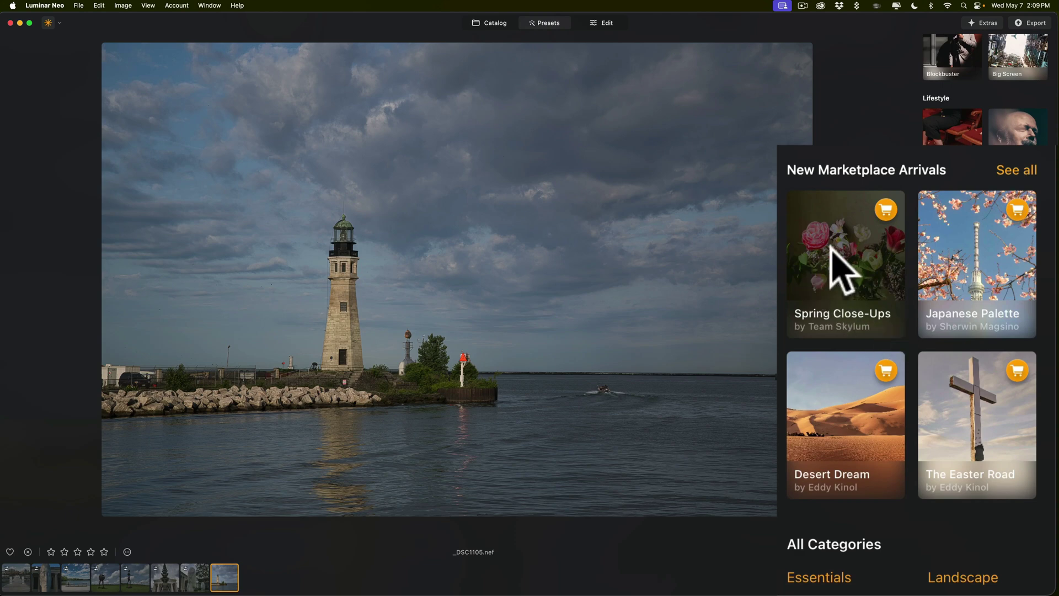
scroll(831, 247, down, 3)
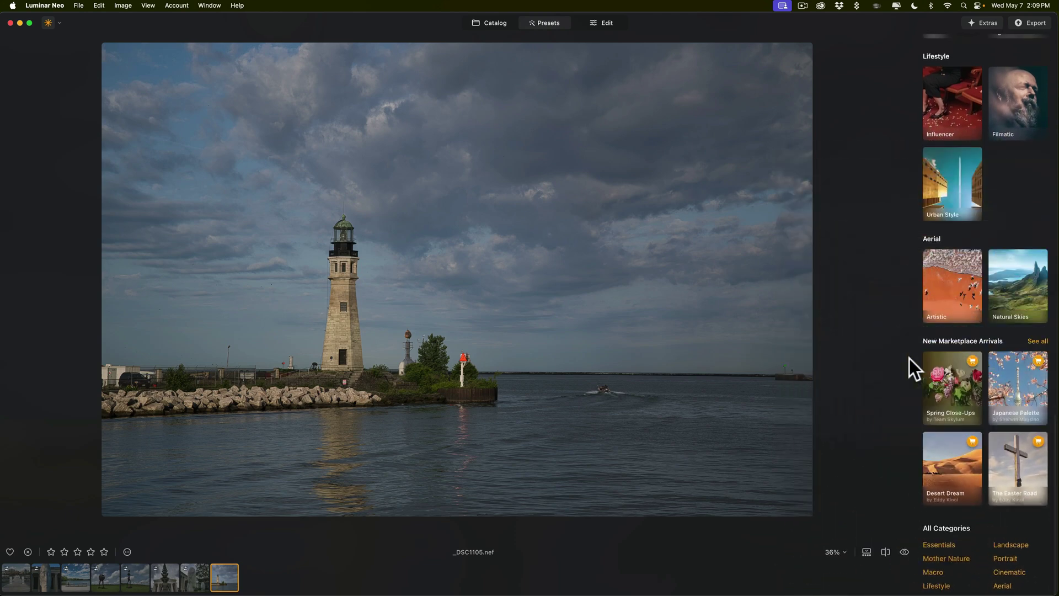
Start deleting the Stories from Guilin collection under Recently Added, and cancel the deletion when asked for confirmation.
scroll(958, 266, up, 10)
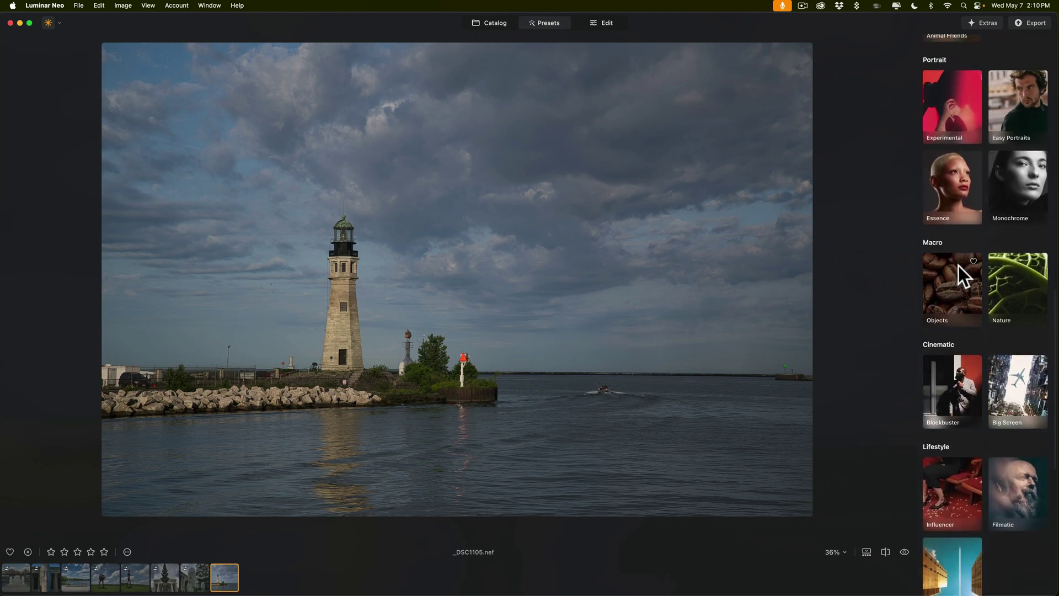
scroll(958, 266, up, 12)
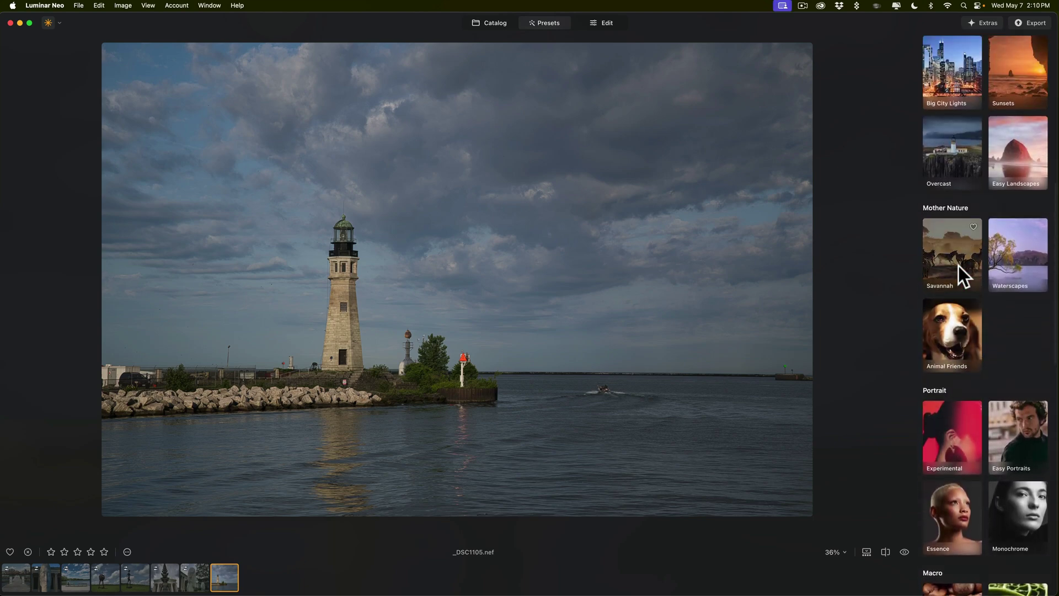
scroll(958, 266, up, 8)
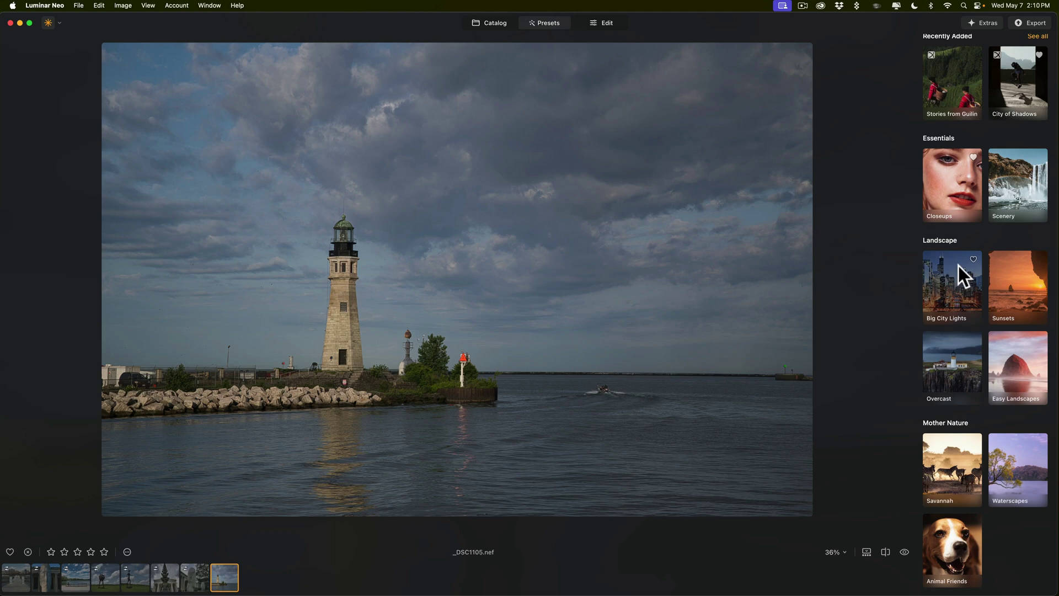
scroll(958, 266, up, 5)
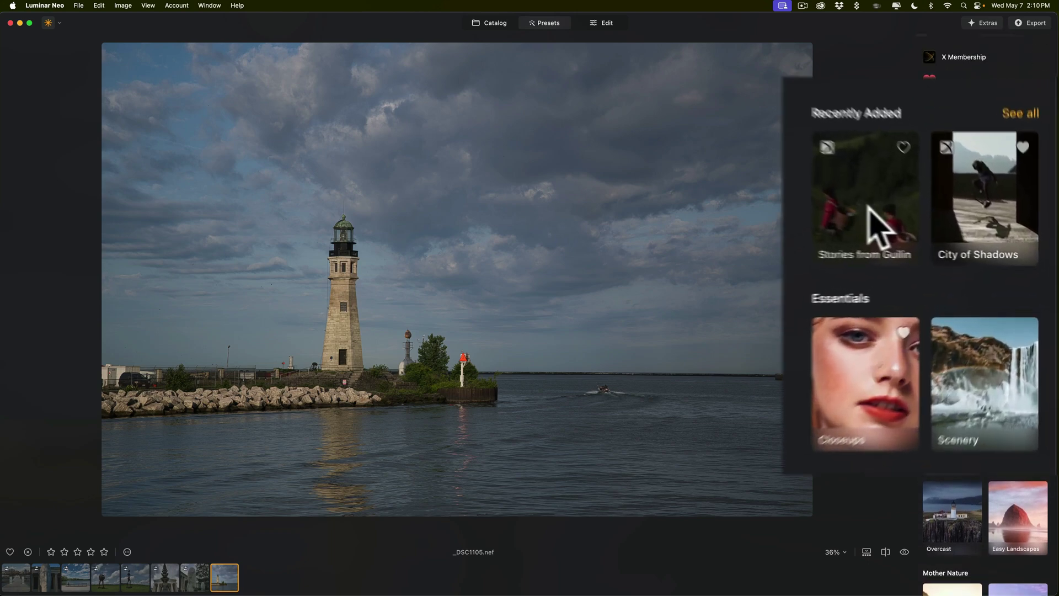
right_click(846, 197)
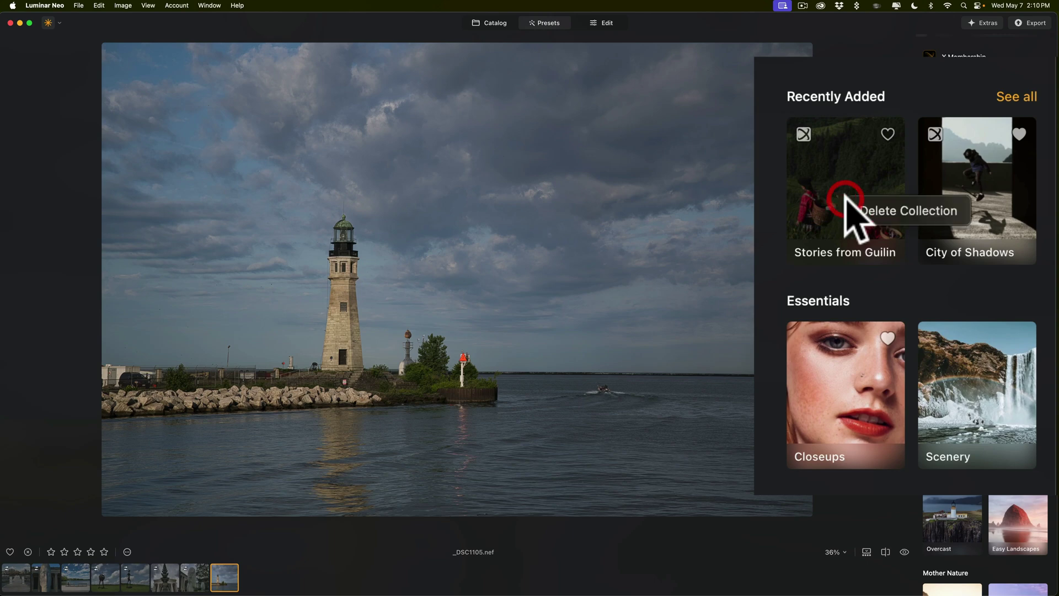
click(868, 207)
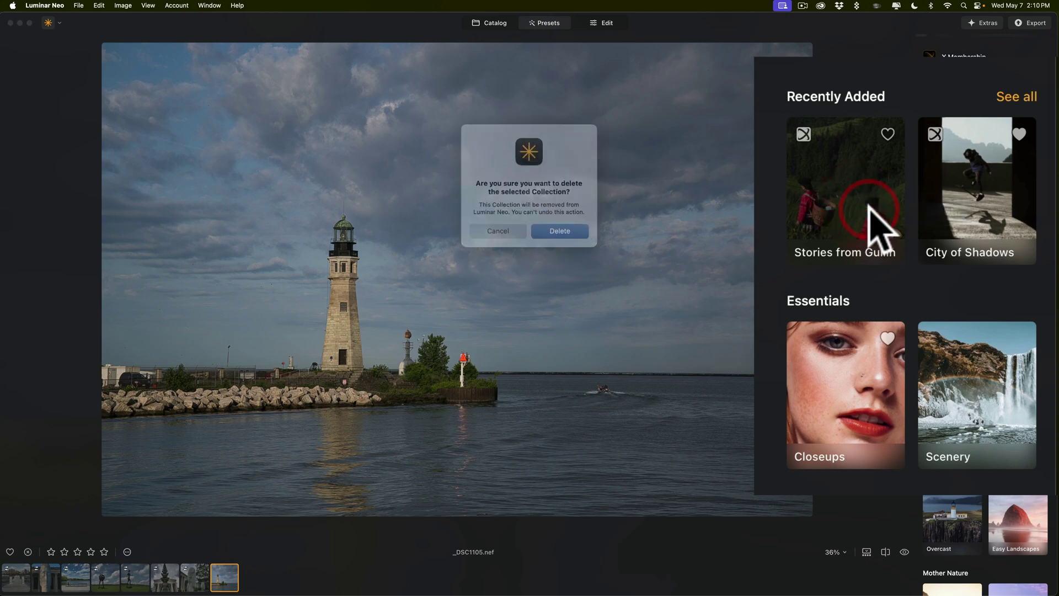
click(508, 226)
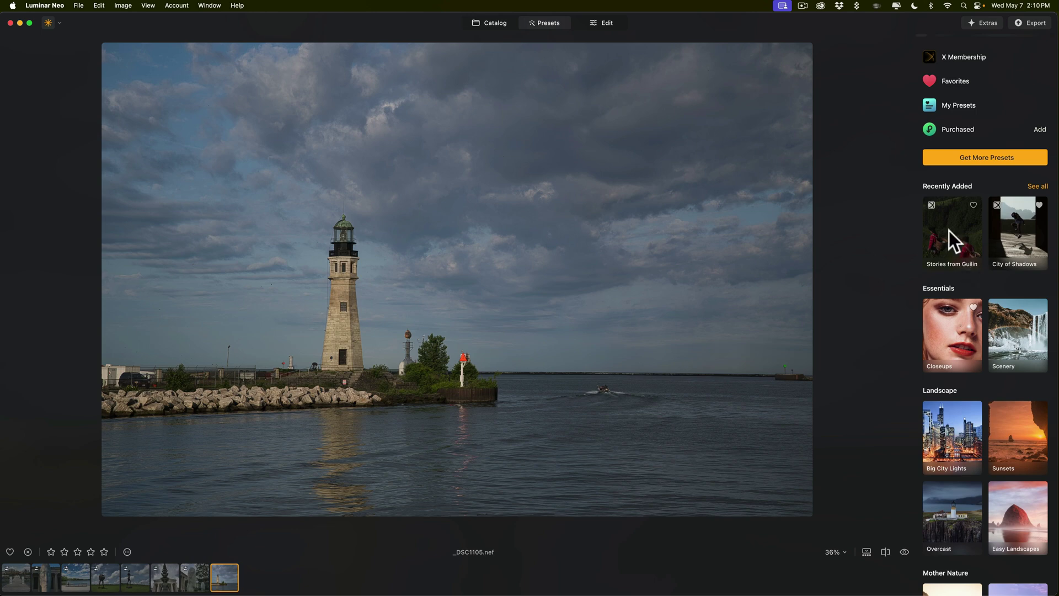
click(954, 233)
click(901, 226)
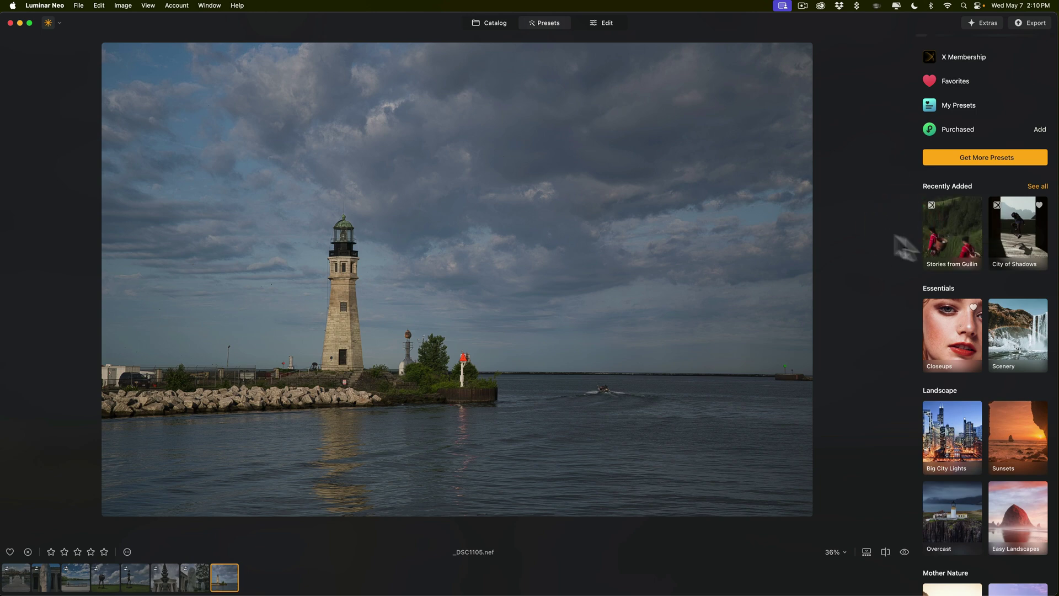
scroll(968, 240, up, 3)
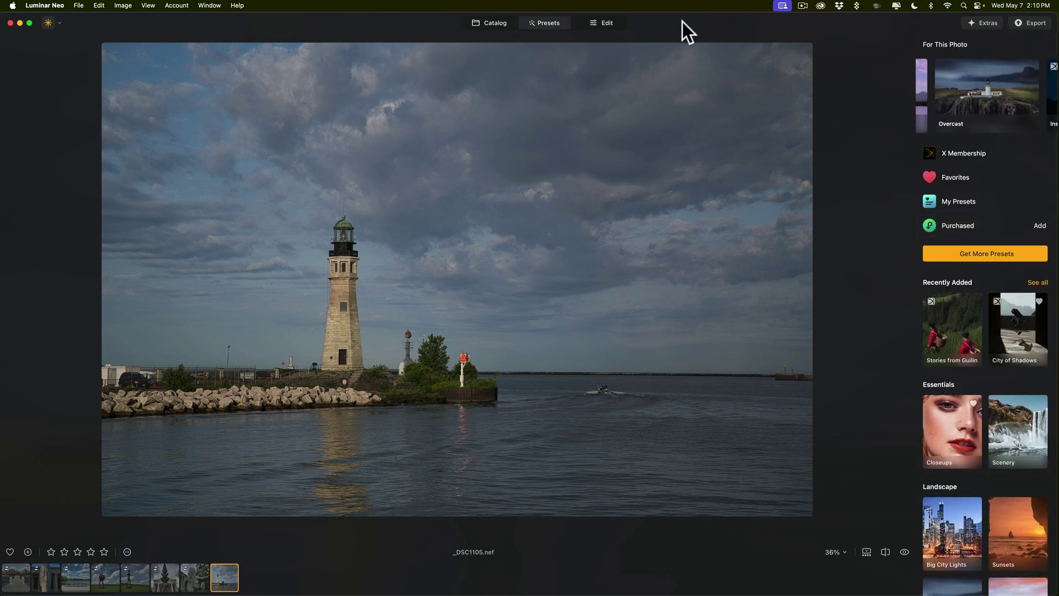